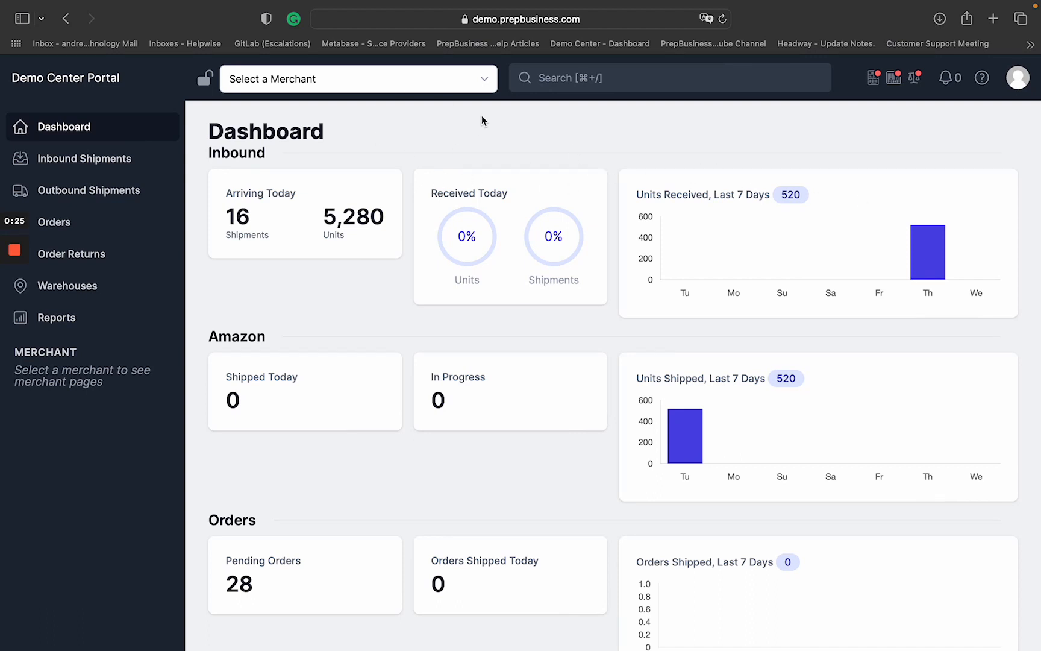
Review the dashboard's orders, inventory and billing figures, and open the billing receivables from the uninvoiced charges
scroll(561, 146, "down", 5)
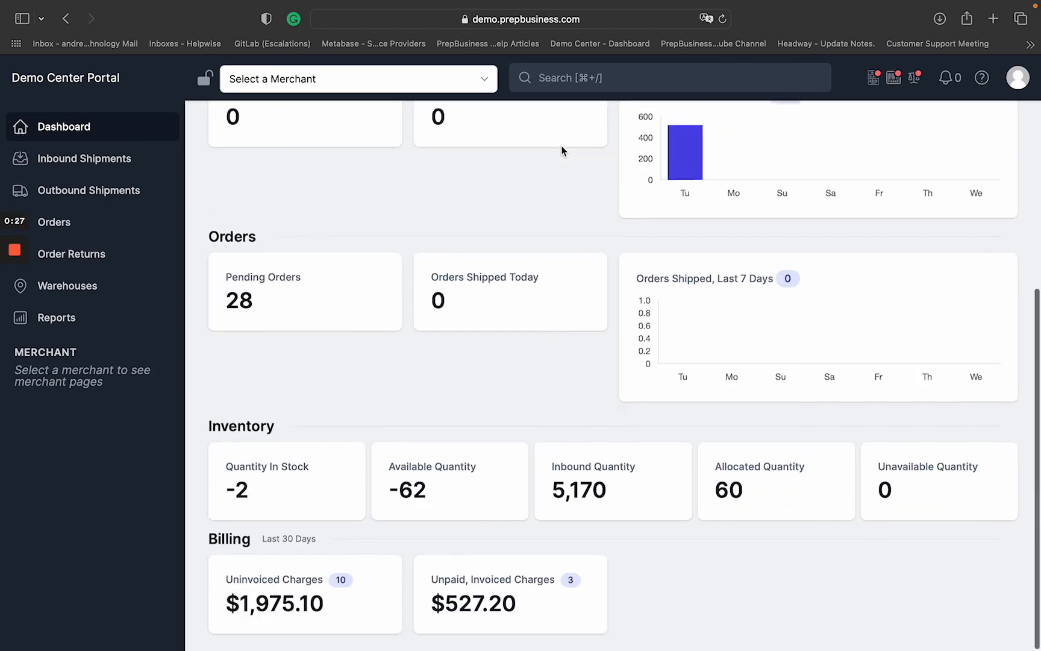
scroll(451, 292, "up", 5)
scroll(450, 293, "down", 5)
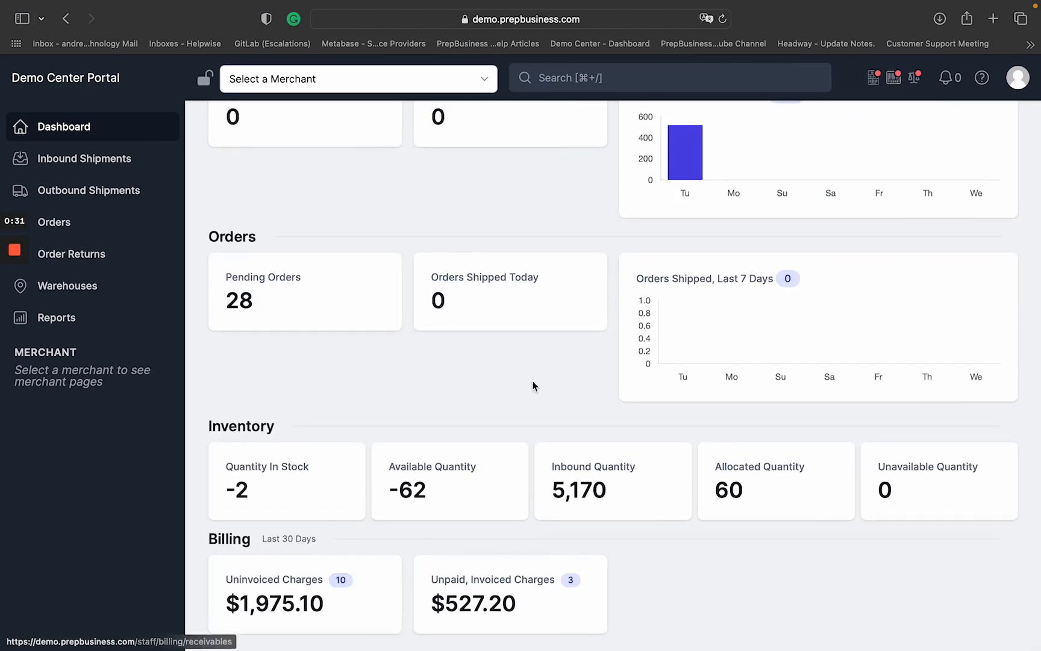
scroll(537, 263, "down", 1)
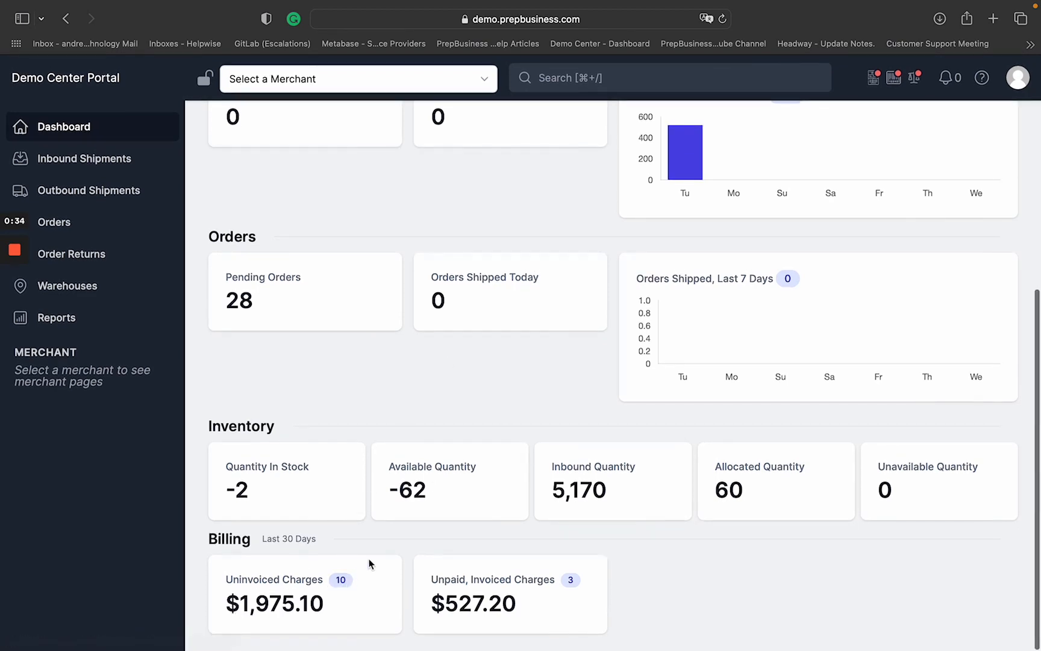
left_click(340, 581)
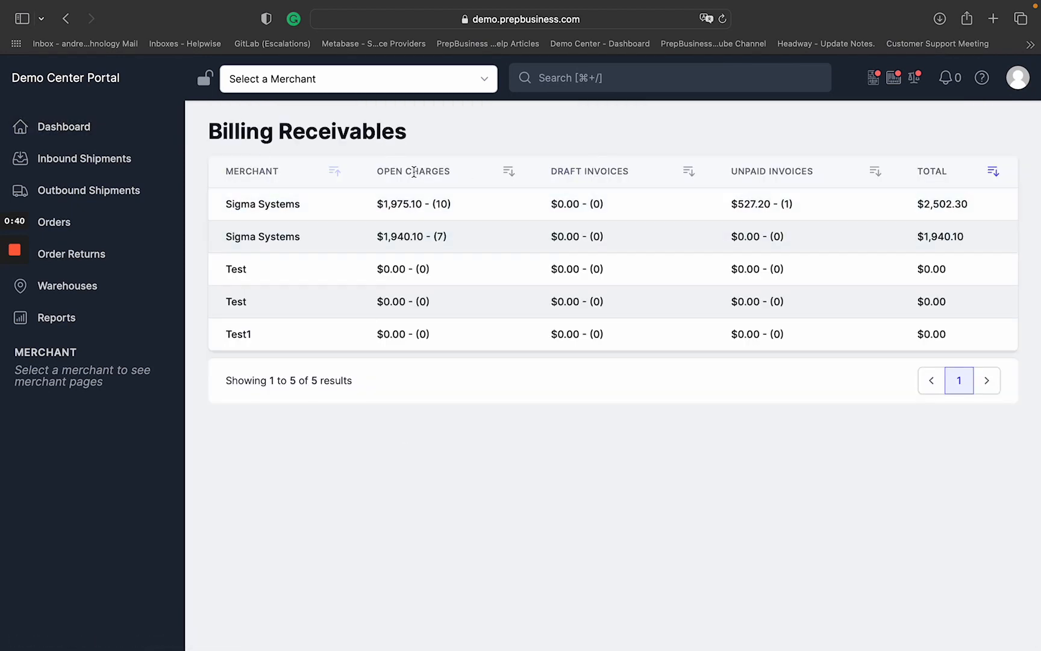
Limit the billing receivables to the first Sigma Systems merchant
left_click(484, 78)
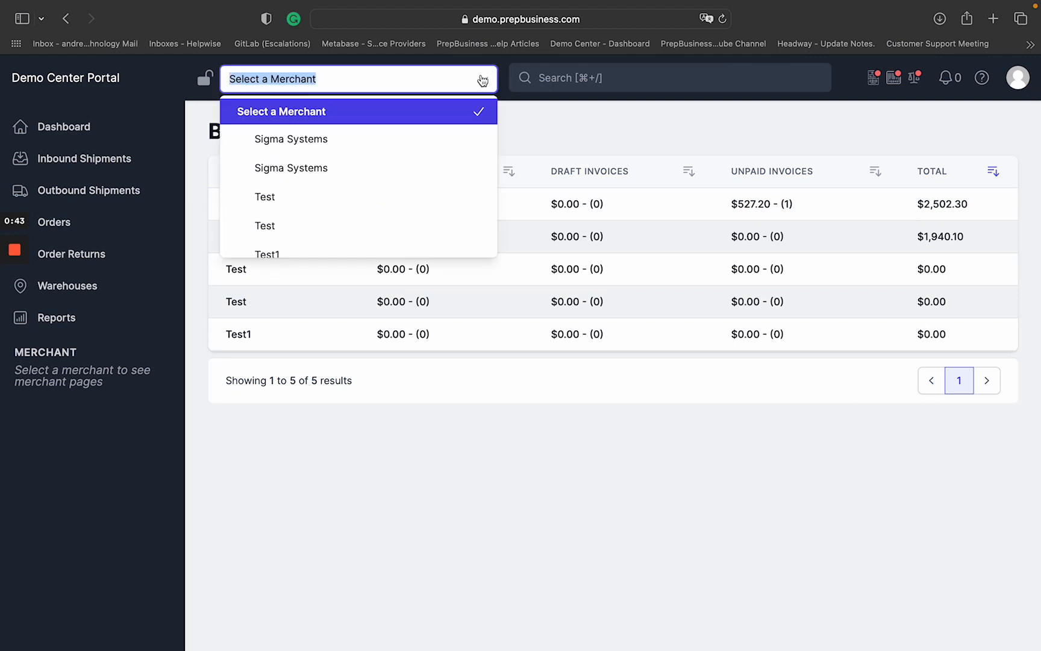
left_click(358, 144)
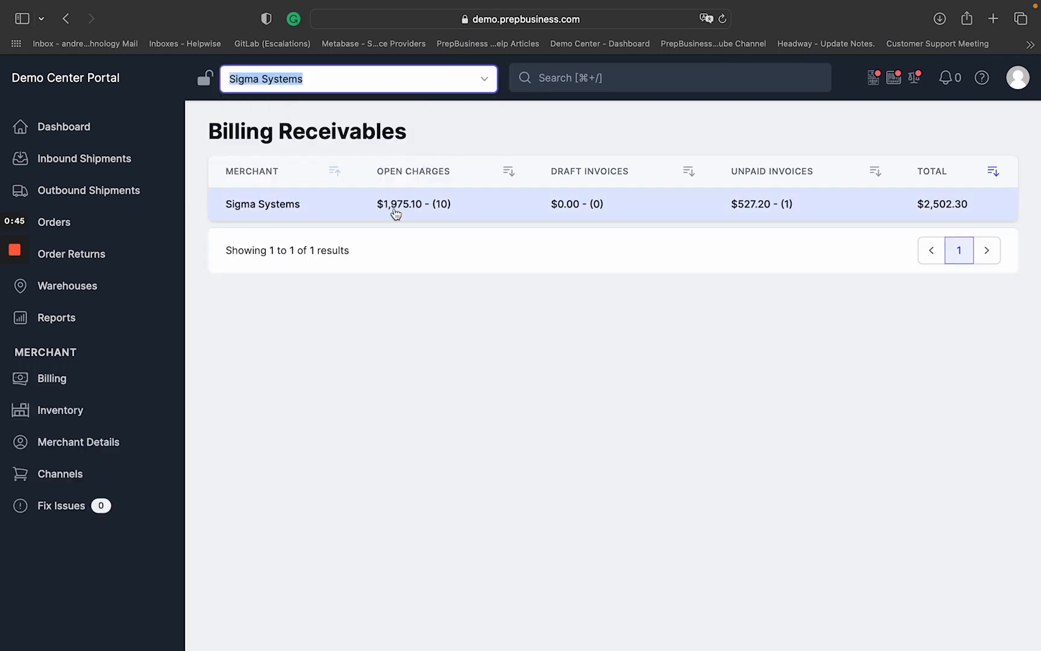
left_click(854, 321)
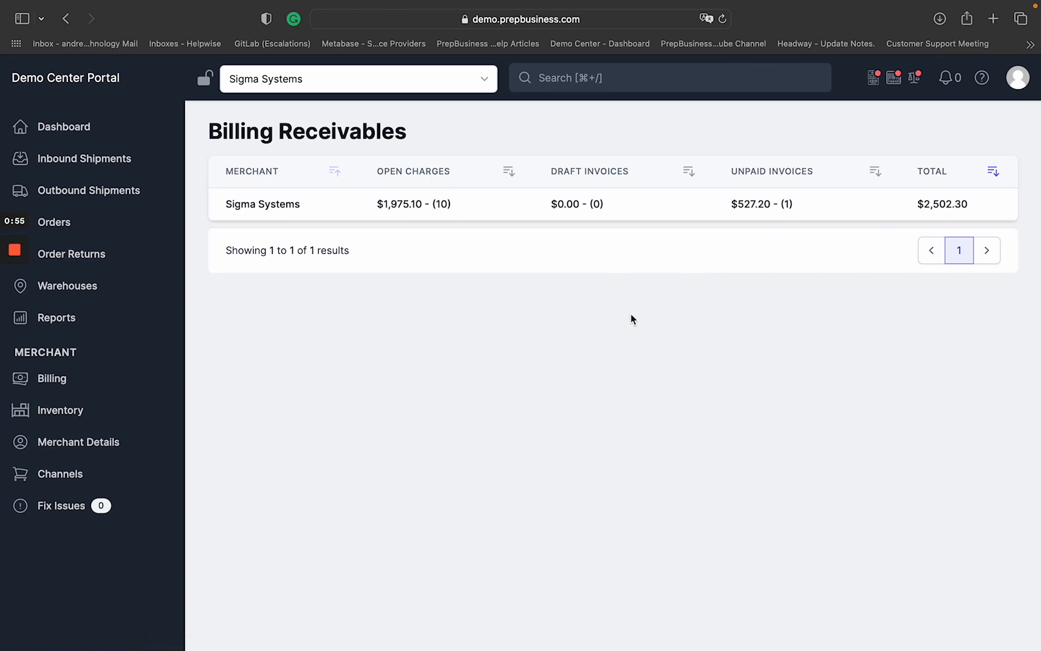
left_click(318, 75)
left_click(401, 429)
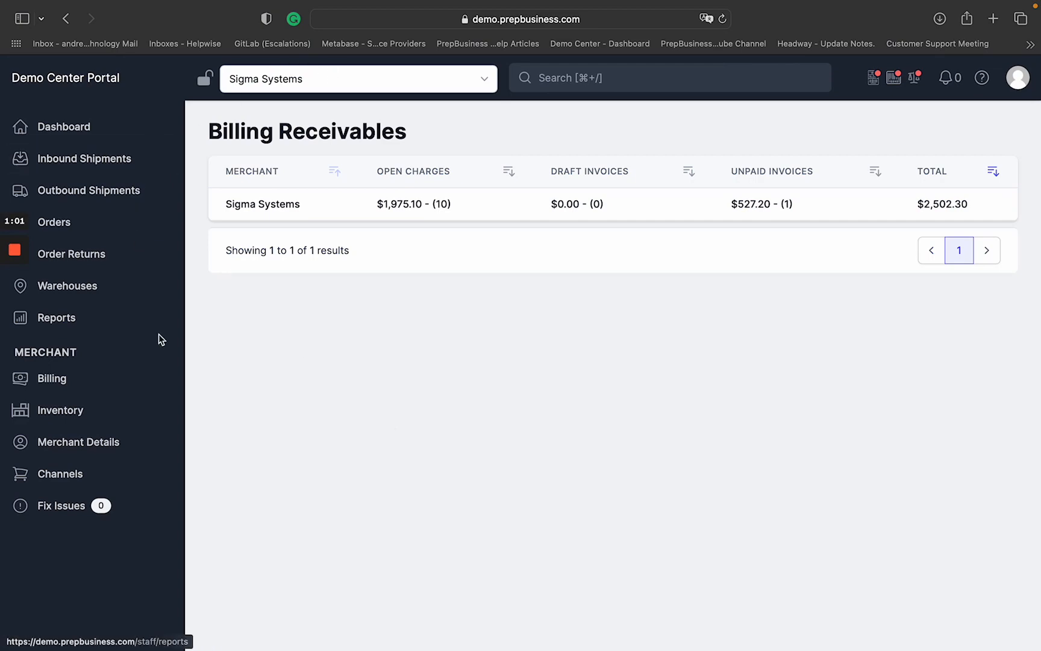
Open the Sigma Systems billing page, review its charges, and preview drafting an invoice for all pending charges
left_click(70, 386)
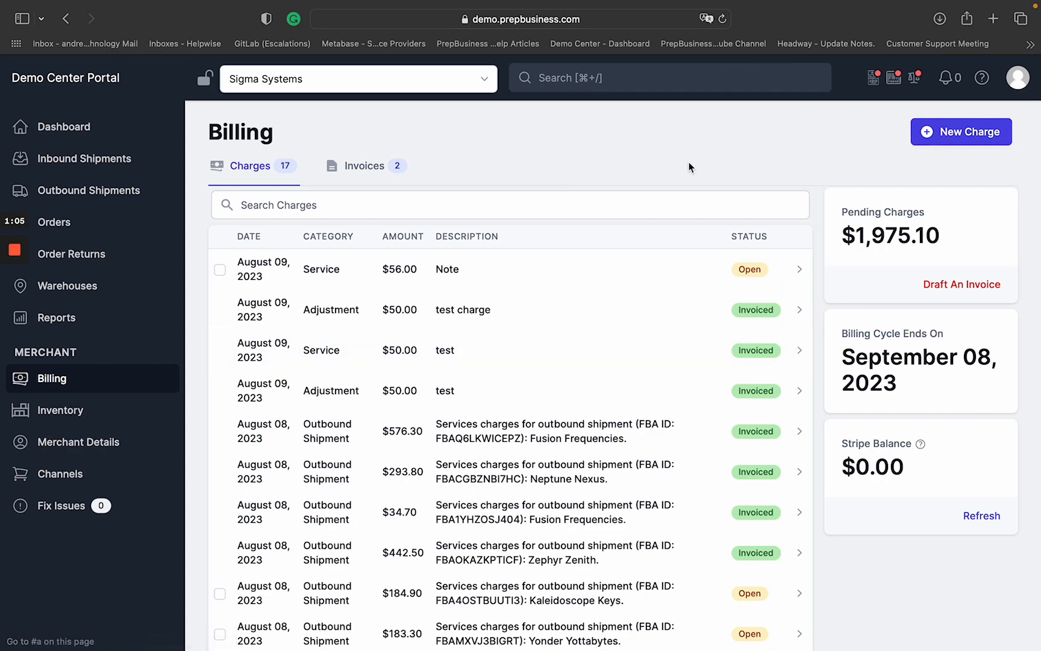
scroll(571, 419, "down", 10)
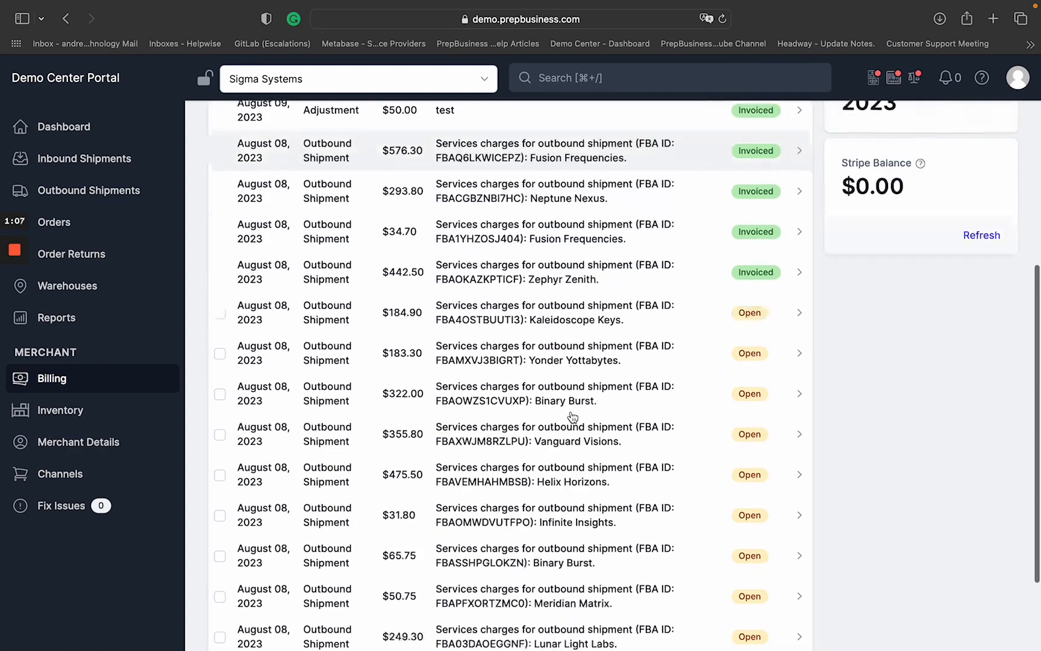
scroll(579, 356, "up", 10)
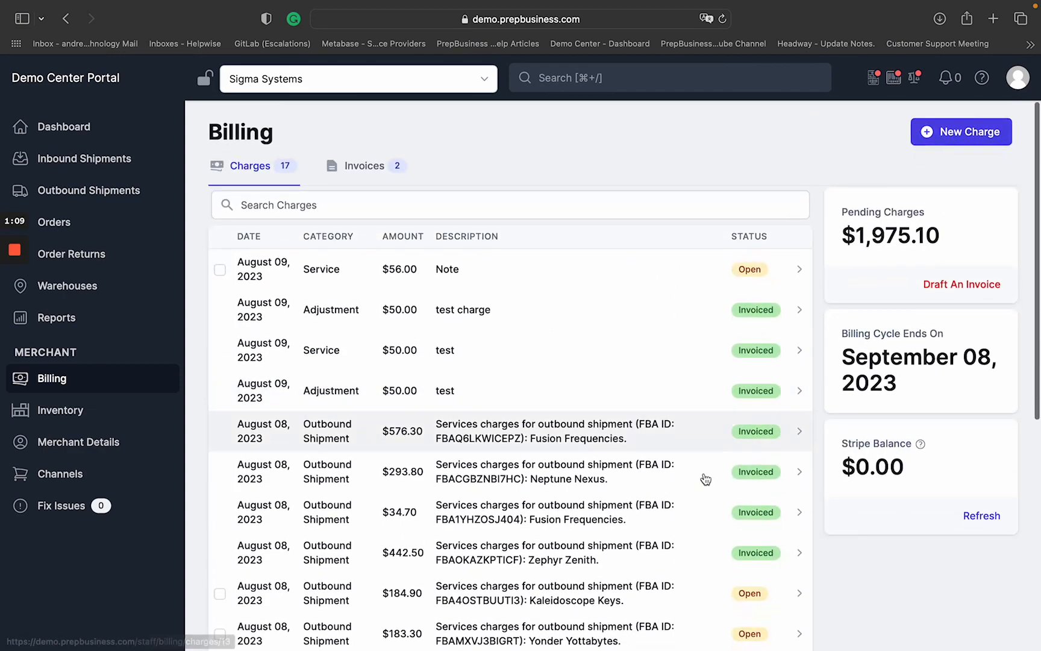
scroll(693, 495, "down", 3)
scroll(693, 495, "down", 3)
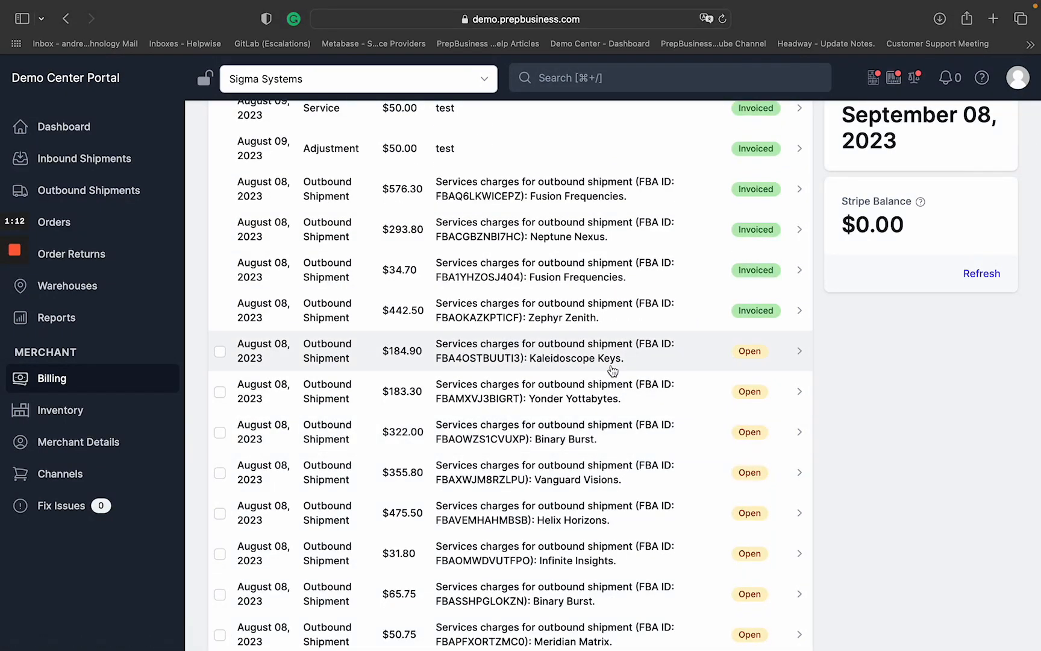
scroll(610, 361, "up", 6)
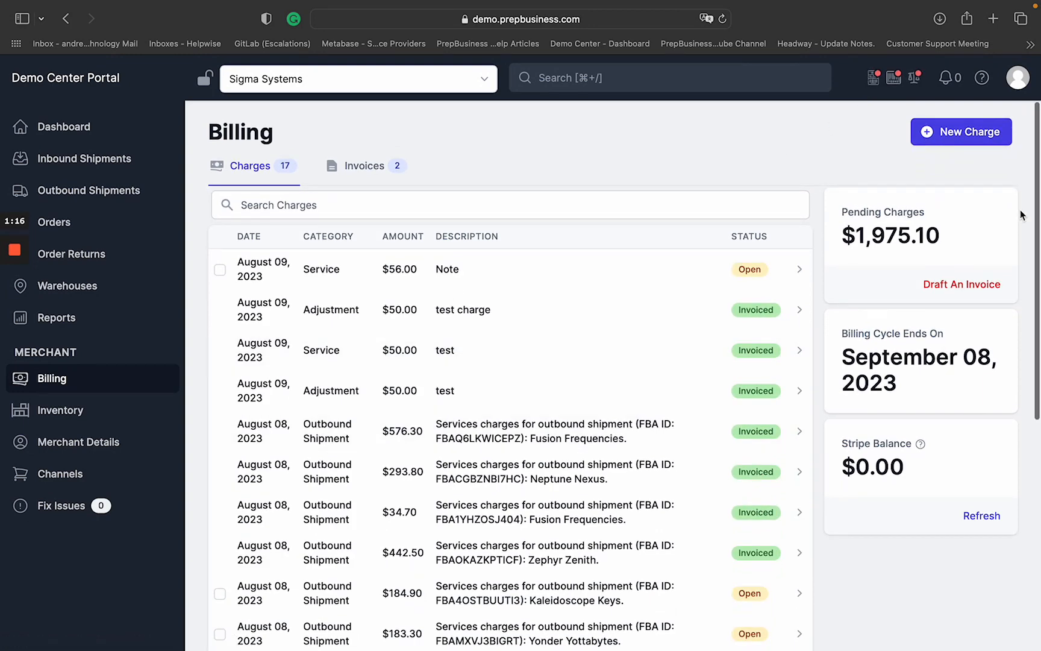
left_click(968, 285)
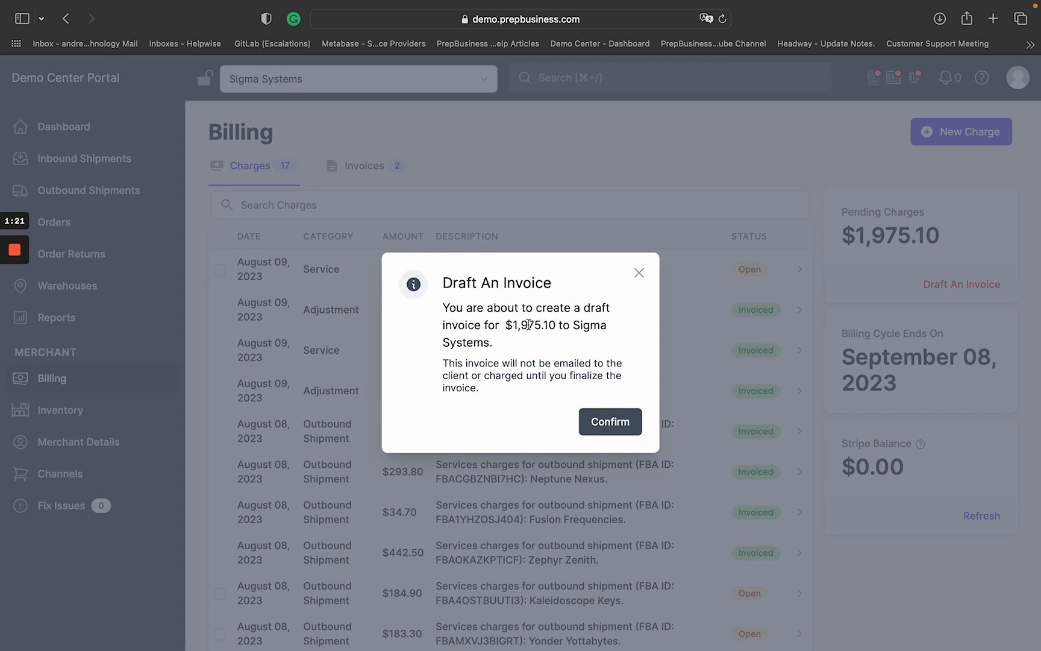
left_click(640, 273)
Draft an invoice for only the two open outbound shipment charges of $184.90 and $183.30
scroll(265, 476, "down", 2)
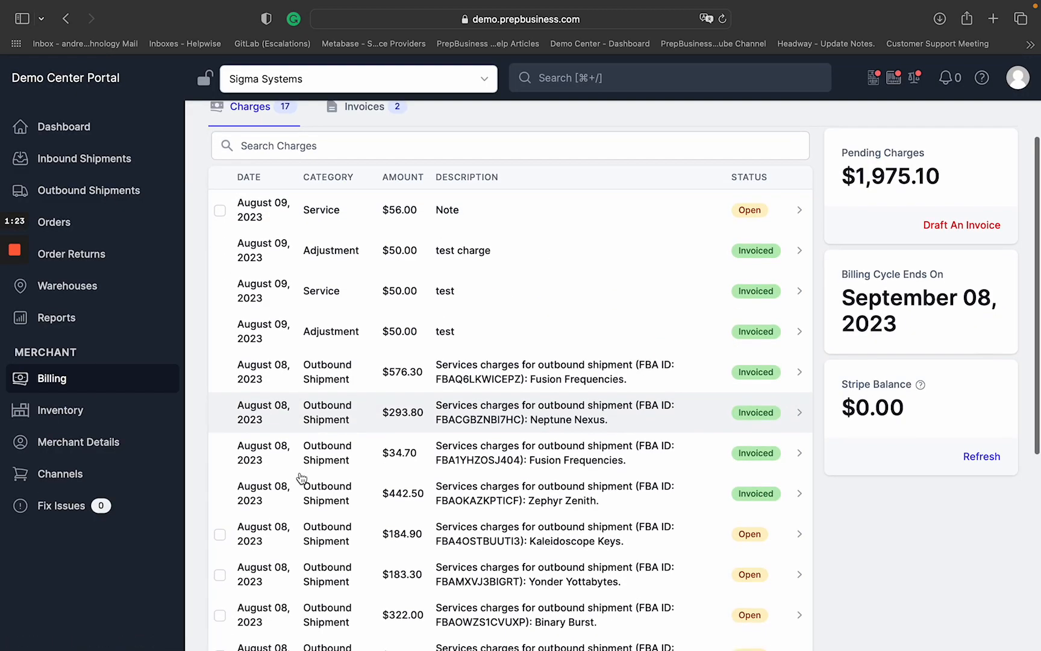
left_click(221, 535)
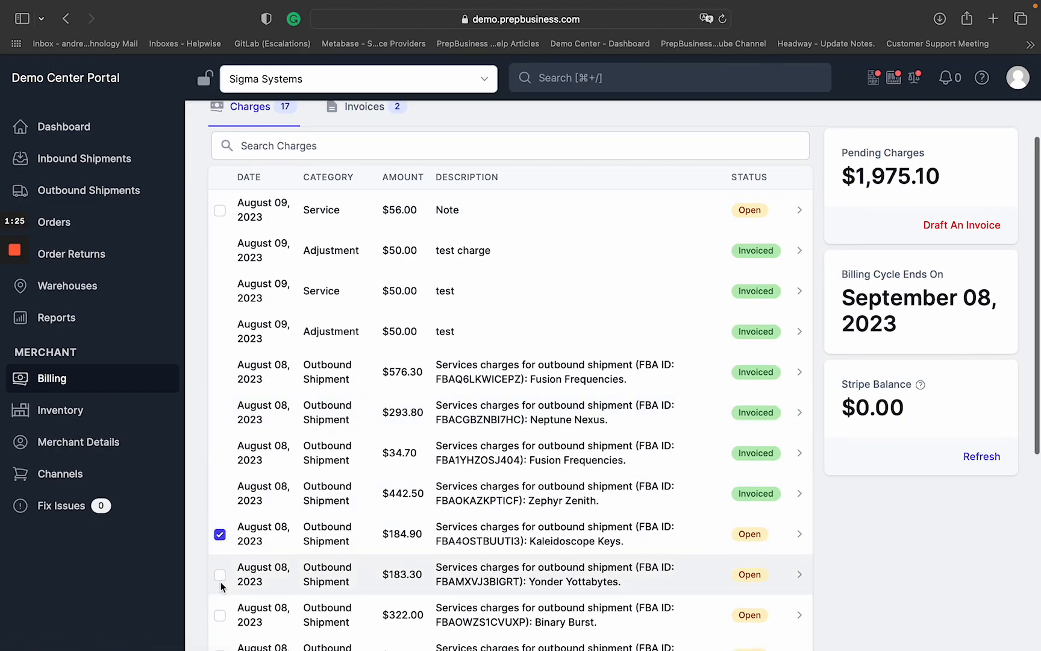
left_click(221, 575)
scroll(444, 449, "up", 2)
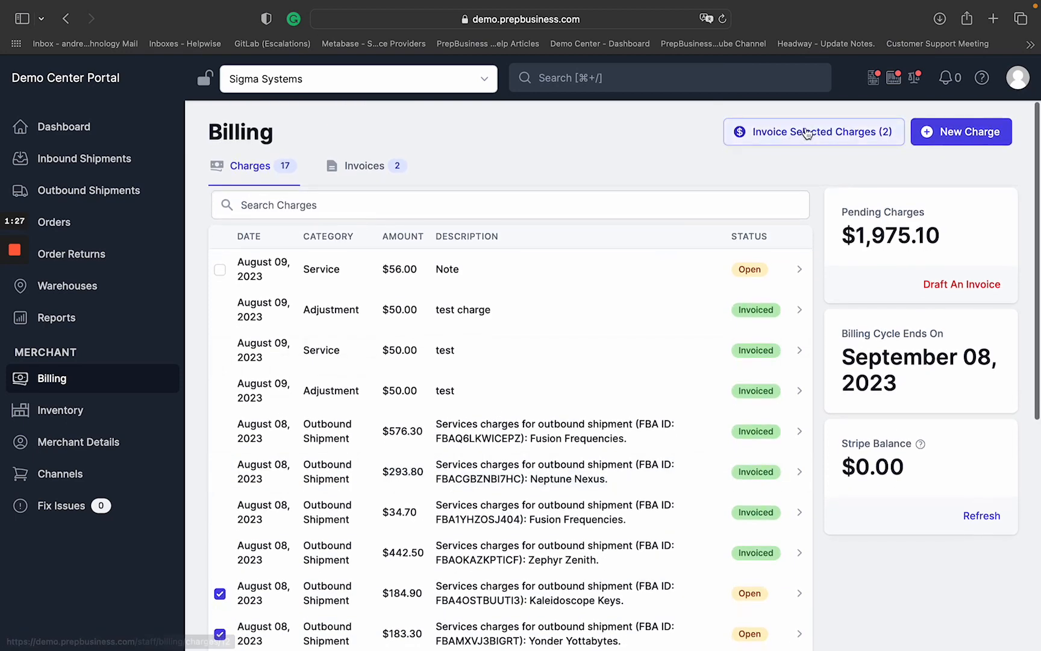
left_click(805, 132)
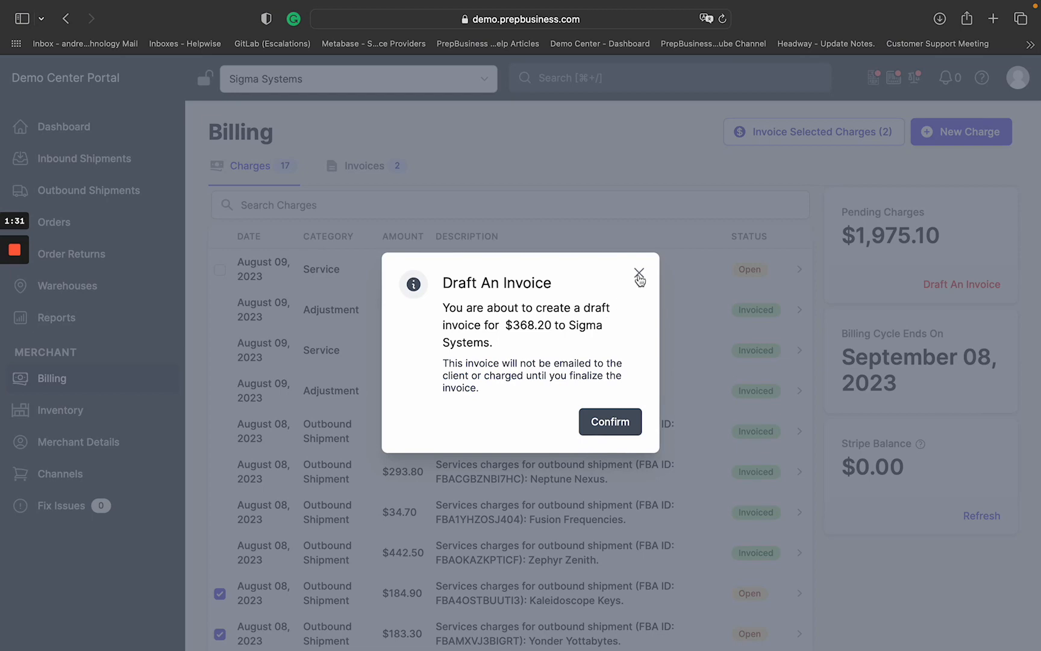
left_click(615, 422)
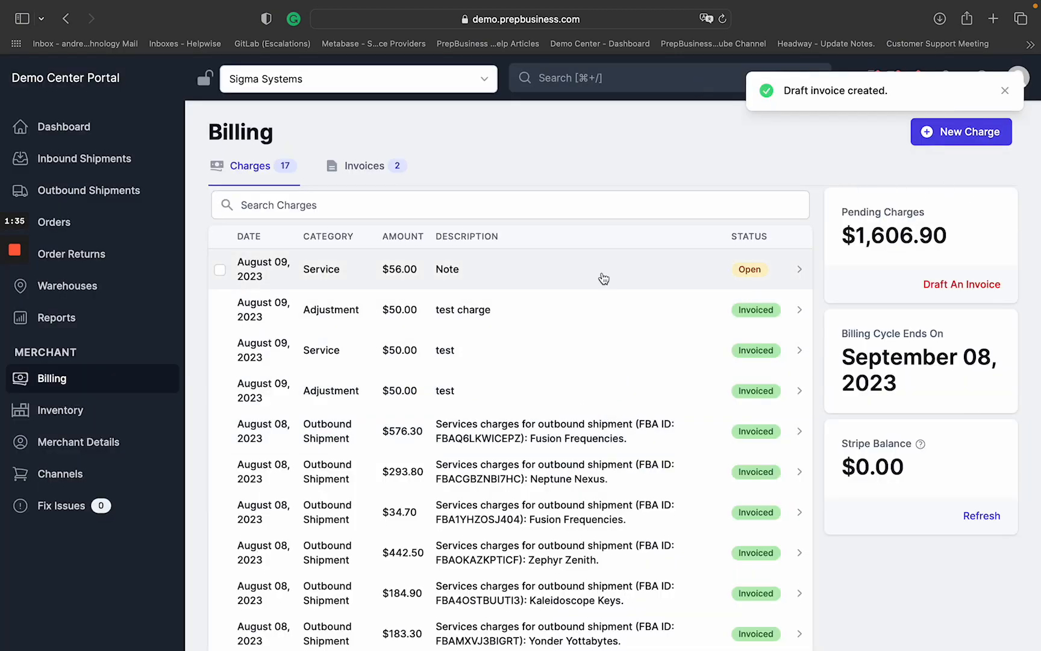
View the merchant's invoices, check back on the charges, and return to the invoices
left_click(389, 171)
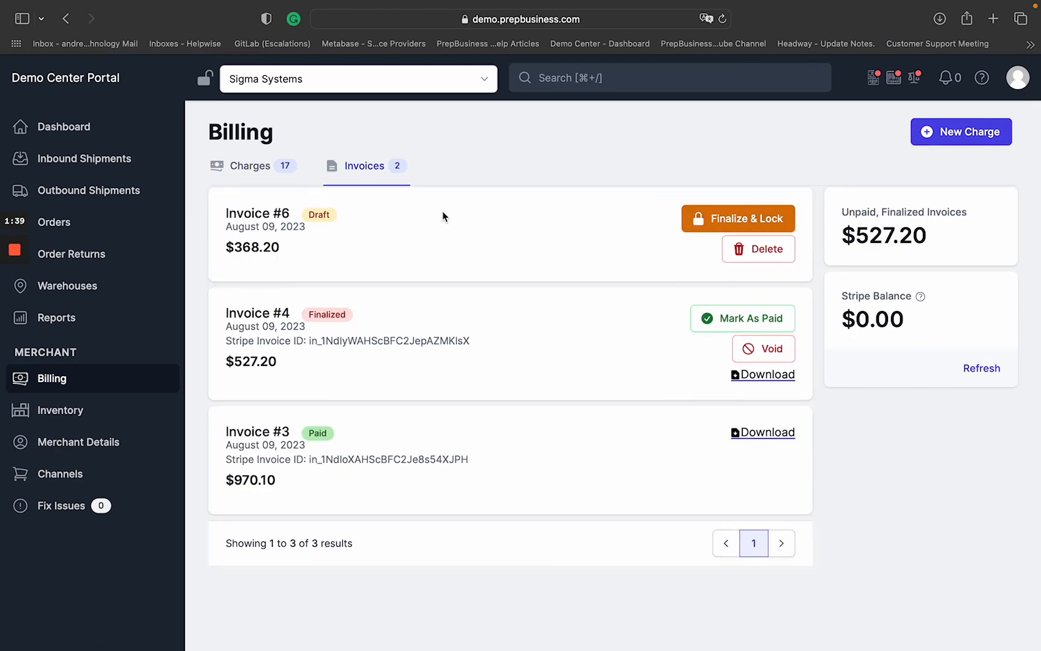
left_click(273, 167)
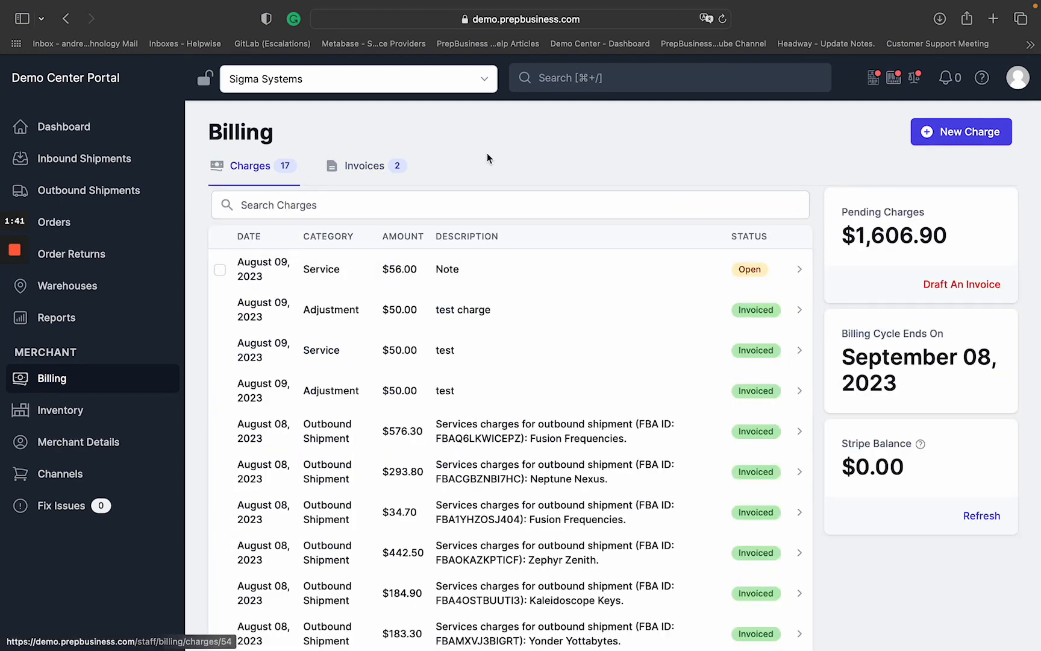
left_click(394, 167)
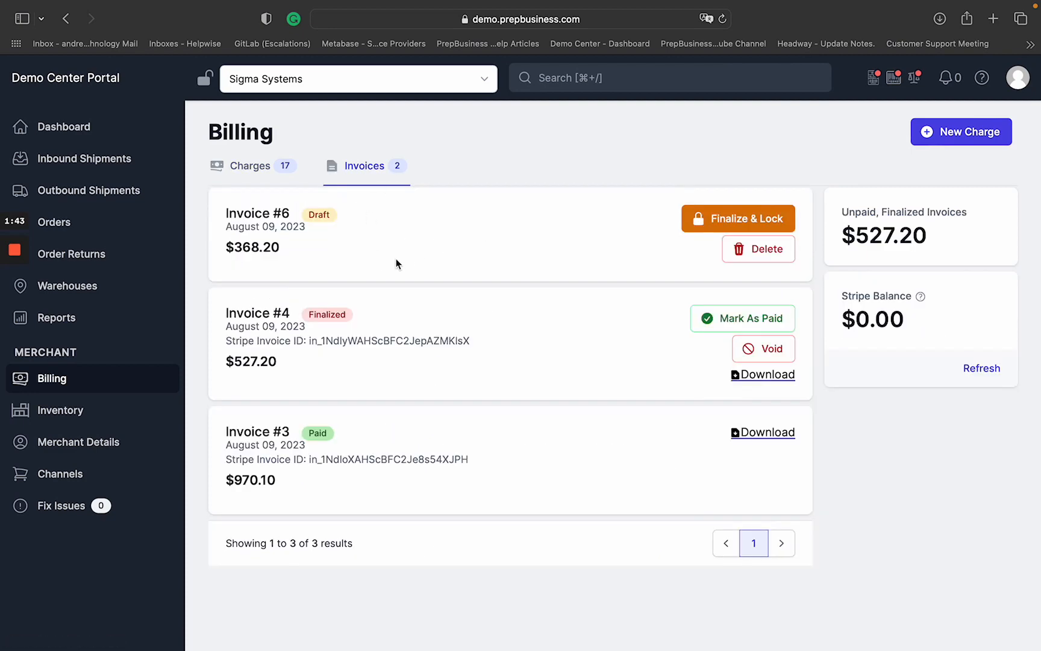
Finalize and lock the $368.20 draft invoice, and reload the page
left_click(756, 218)
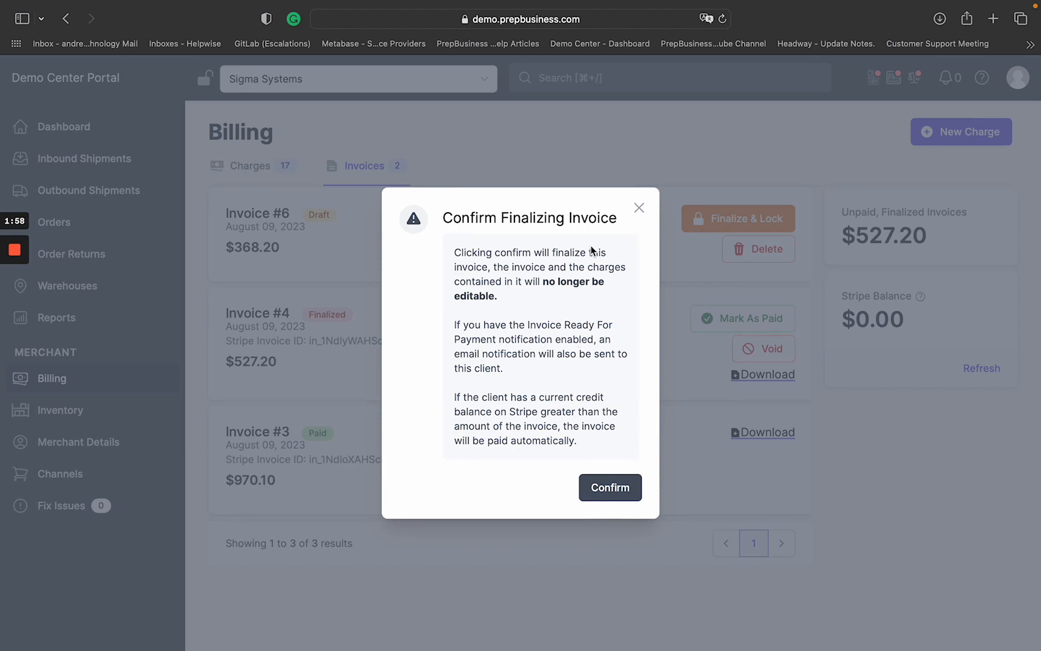
left_click(640, 209)
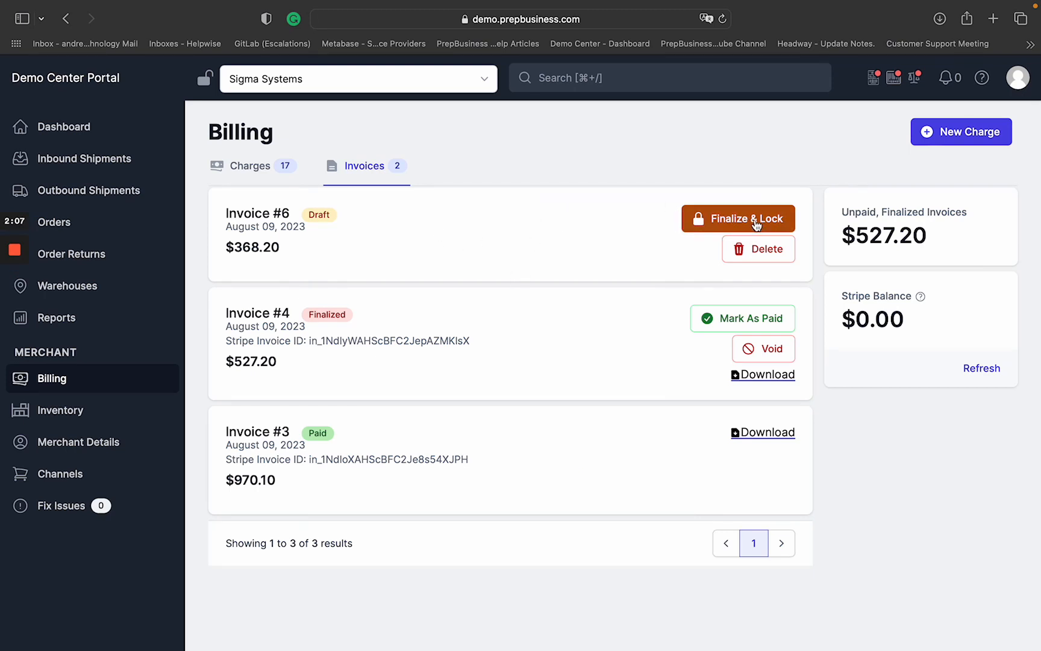
left_click(718, 219)
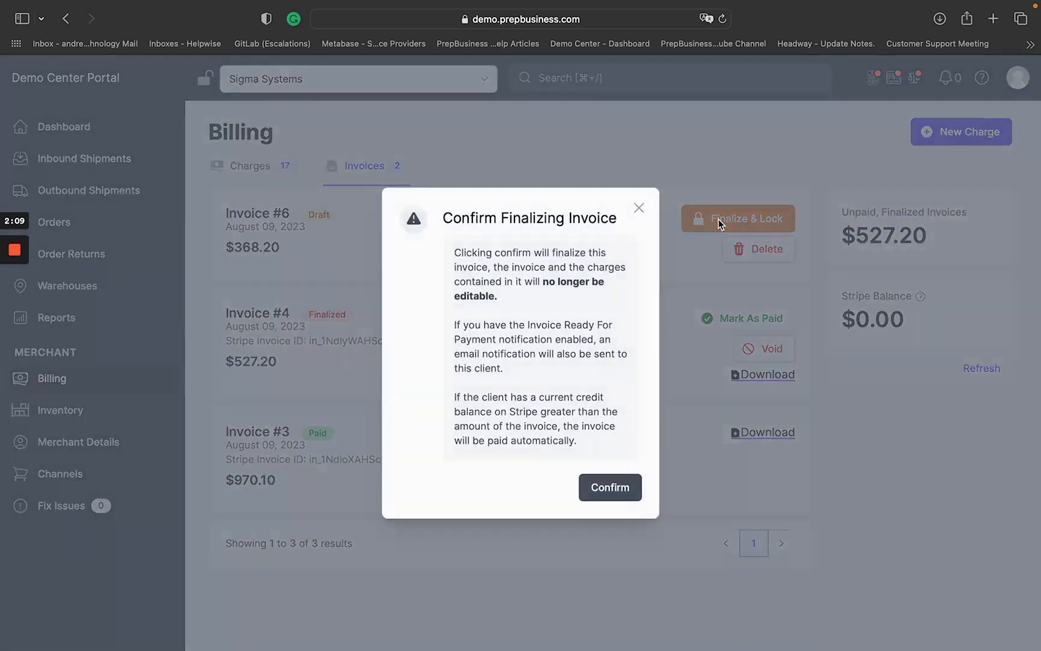
left_click(602, 488)
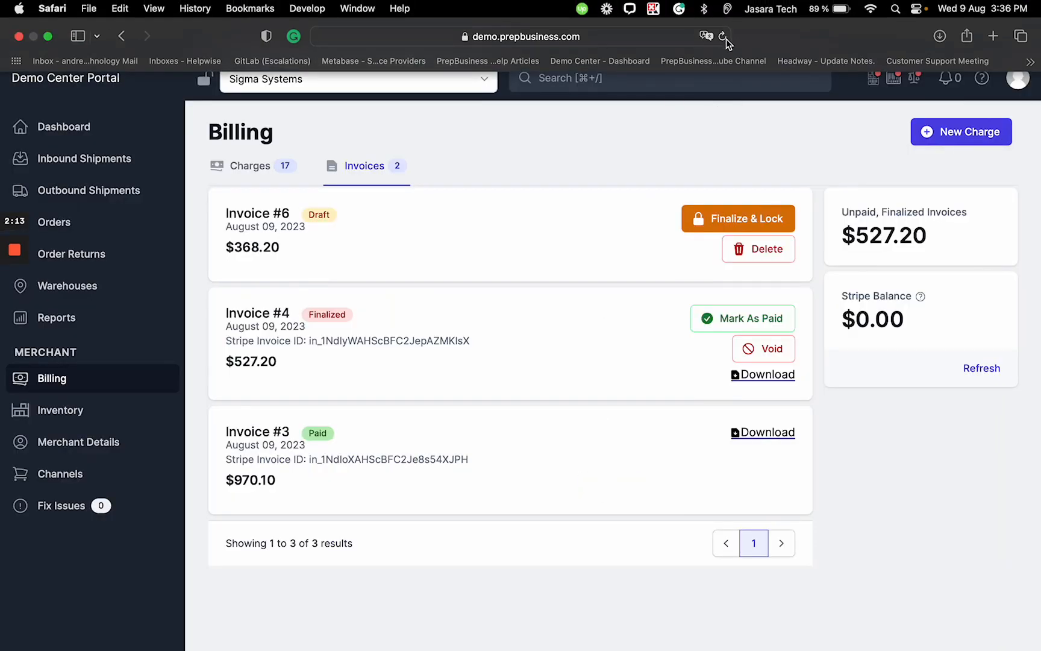
left_click(723, 36)
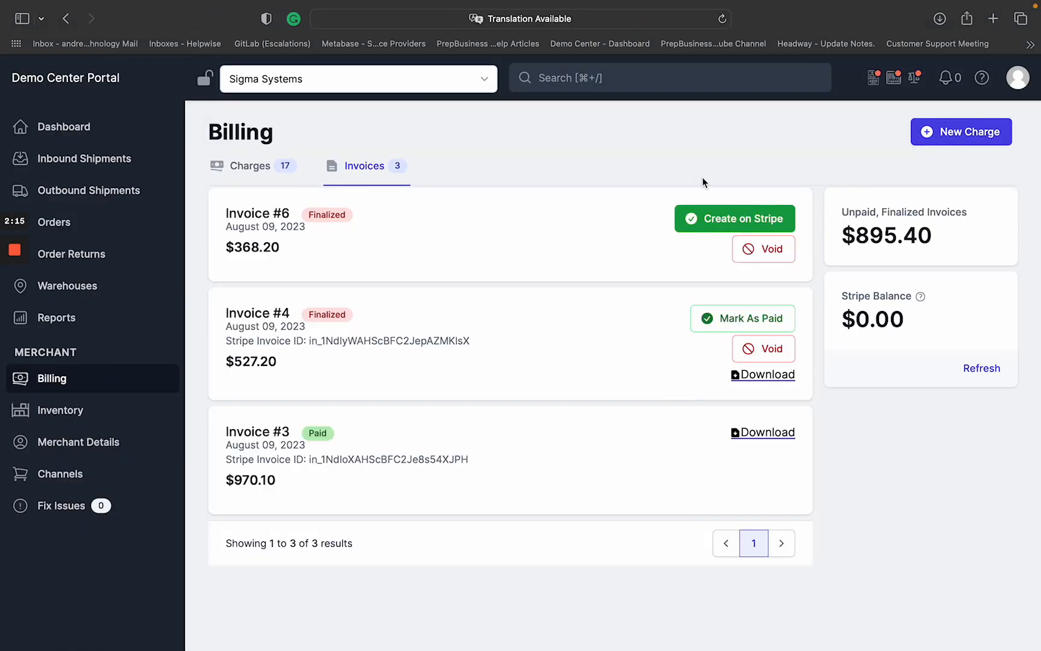
Create the finalized $368.20 invoice on Stripe, and reload the page
left_click(749, 228)
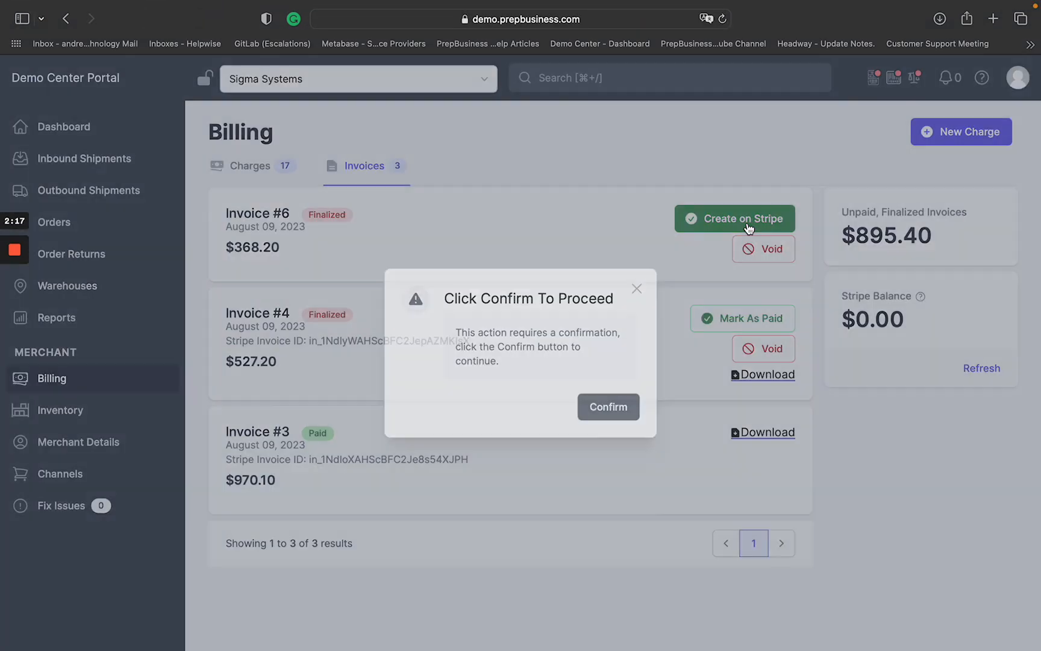
left_click(618, 416)
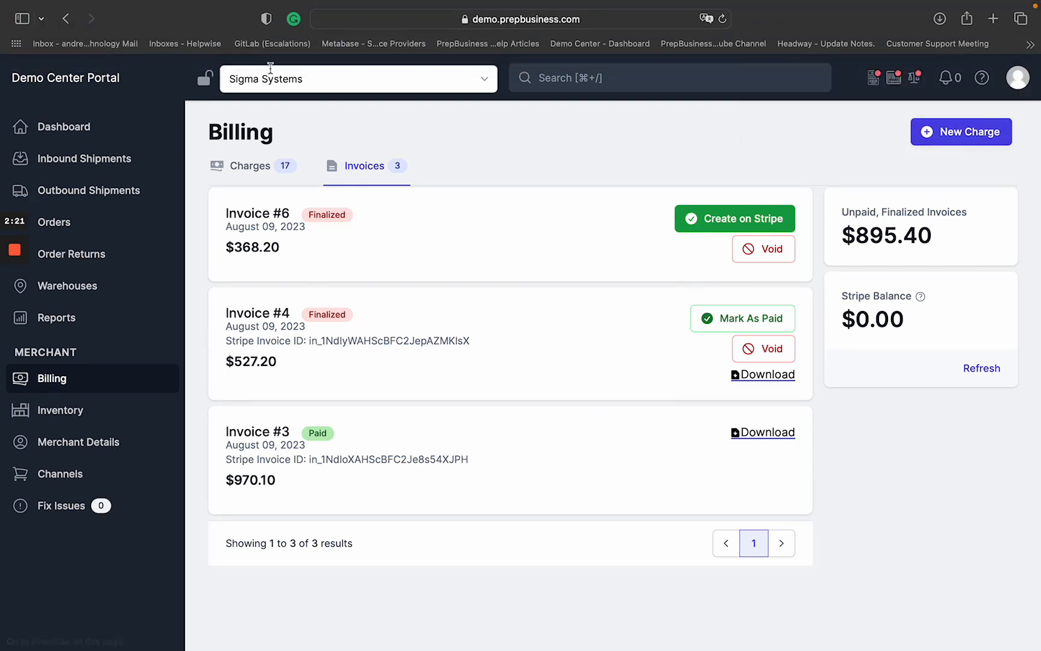
left_click(722, 19)
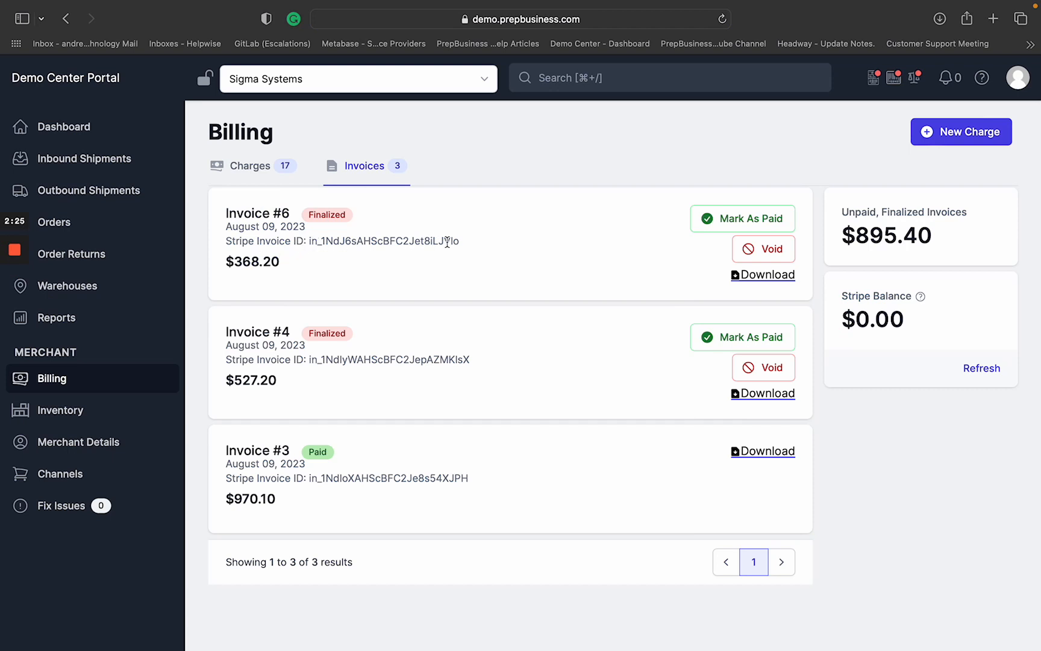
Examine the Stripe invoice ID of the $368.20 invoice
left_click_drag(464, 242, 214, 243)
left_click(390, 242)
double_click(412, 239)
double_click(444, 239)
left_click(485, 238)
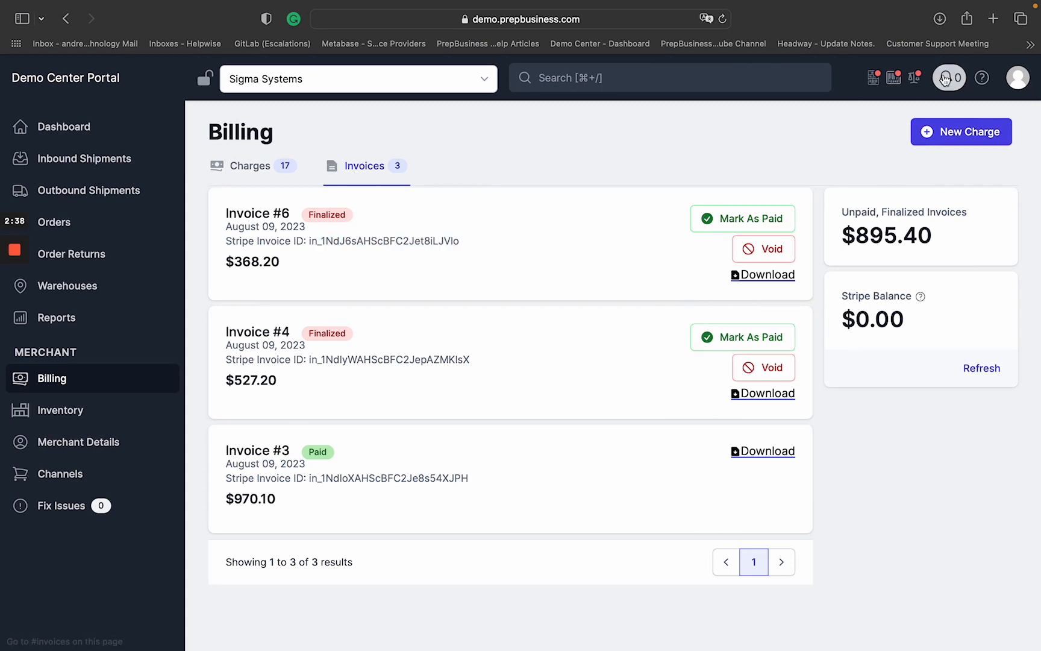
Open the permission settings for merchants from the account's merchant list
left_click(1022, 84)
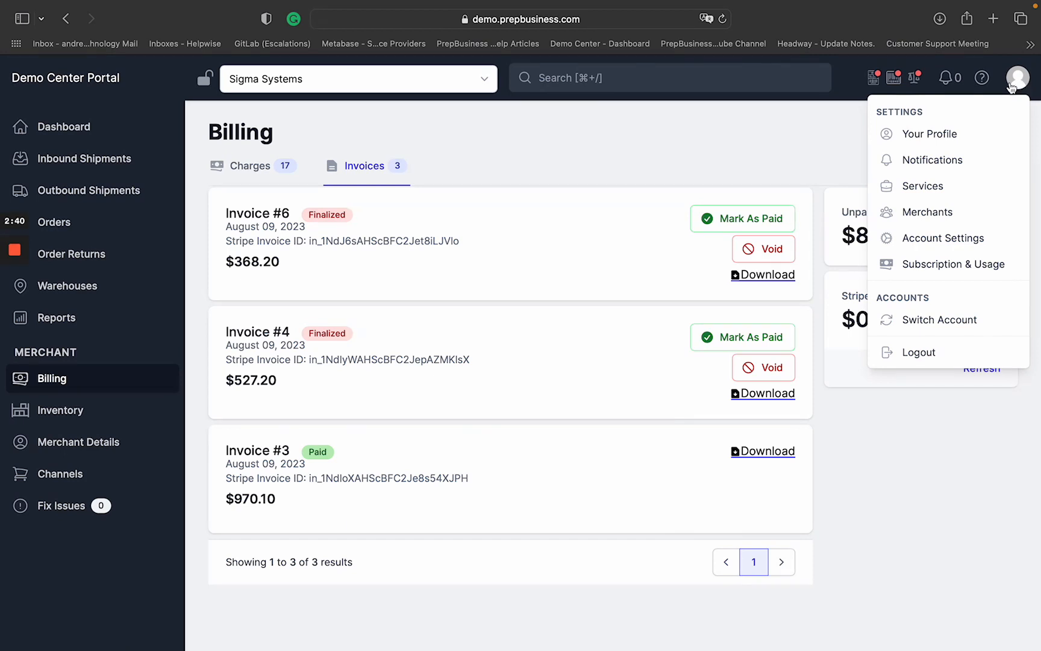
left_click(963, 212)
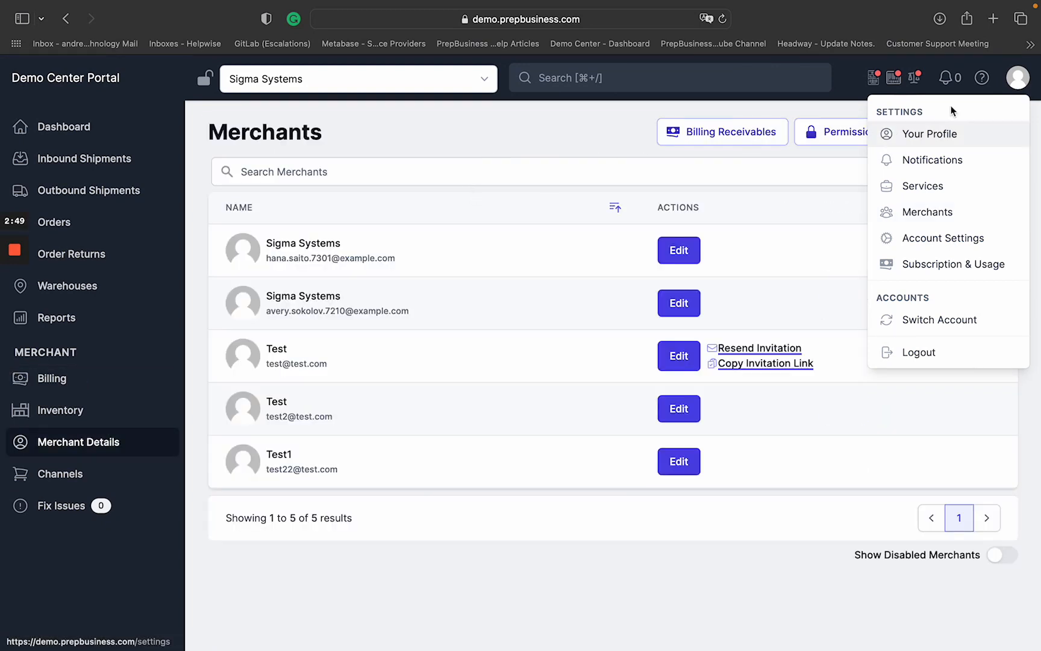
left_click(1019, 77)
left_click(862, 132)
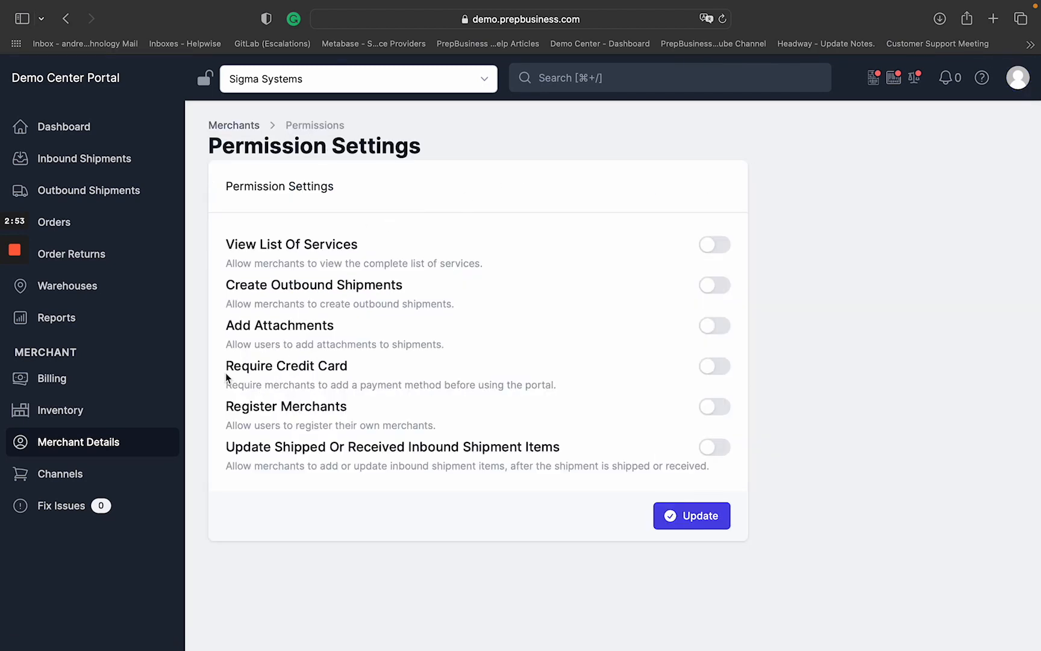
Turn on the Require Credit Card permission for merchants and save the settings
double_click(331, 365)
left_click(331, 366)
left_click(722, 370)
left_click(706, 508)
Open the account's notification settings
left_click(1010, 73)
left_click(935, 166)
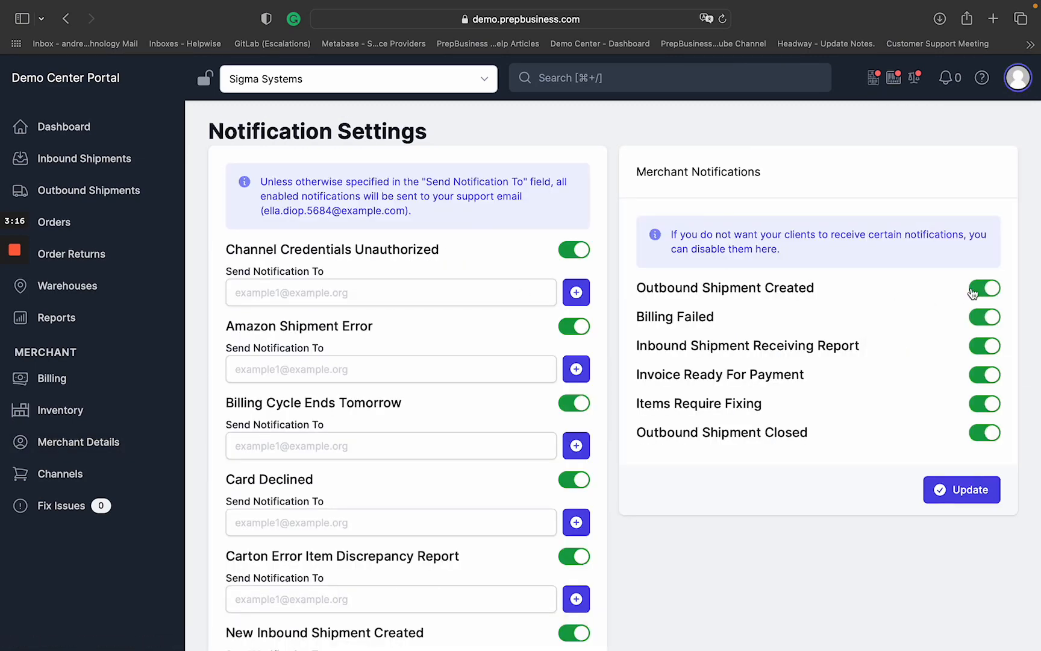
Turn off the Outbound Shipment Created and Billing Failed merchant notifications and turn both on again
left_click(989, 320)
left_click(989, 293)
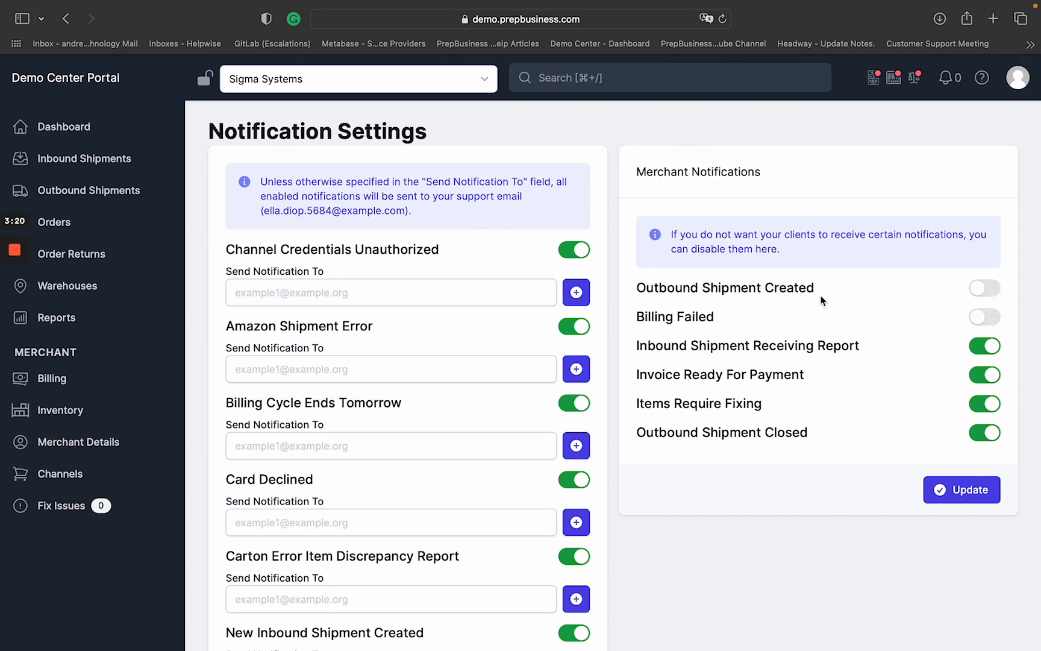
left_click(983, 319)
left_click(983, 289)
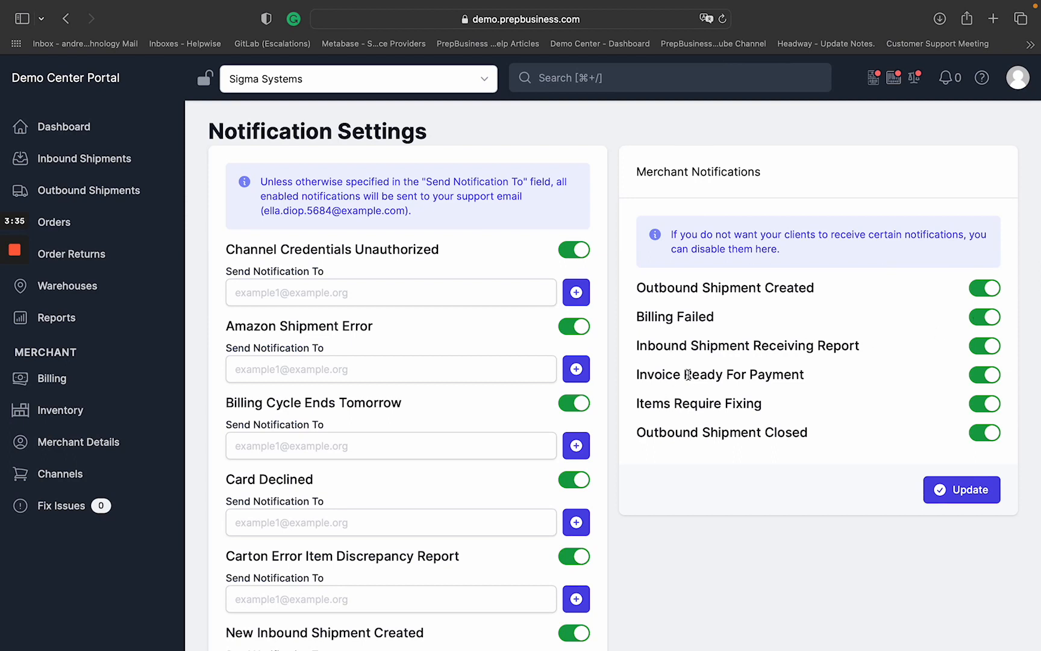
Toggle the Inbound Shipment Receiving Report merchant notification off and on, and save the notifications with all of them enabled
left_click(992, 343)
left_click(982, 347)
left_click(976, 489)
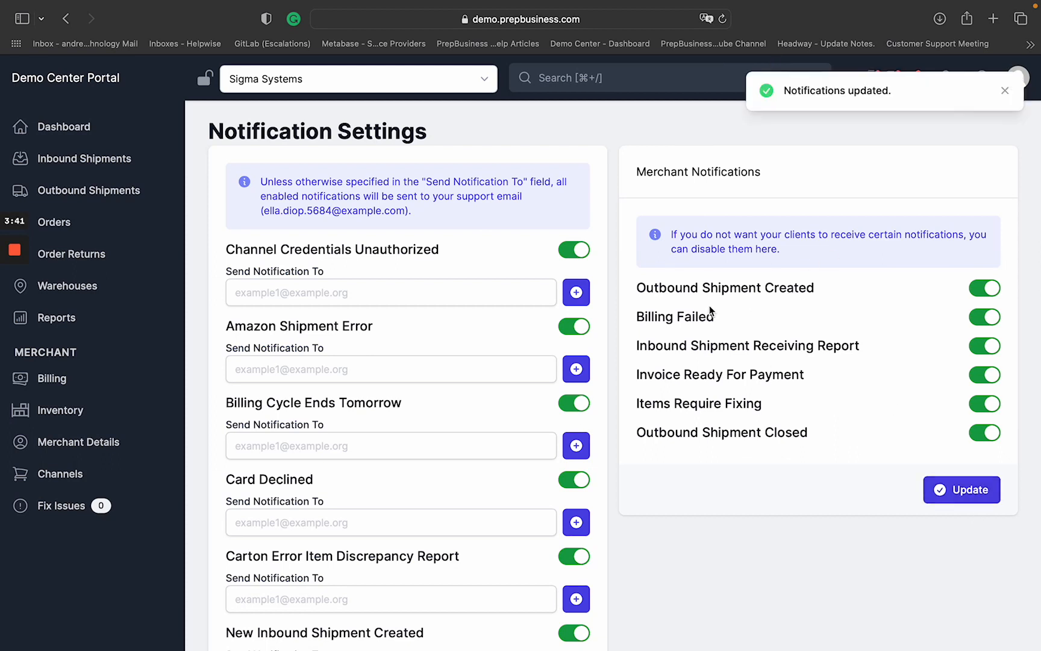
Open the billing records of Sigma Systems and mark Invoice #6 as paid
mouse_move(13, 284)
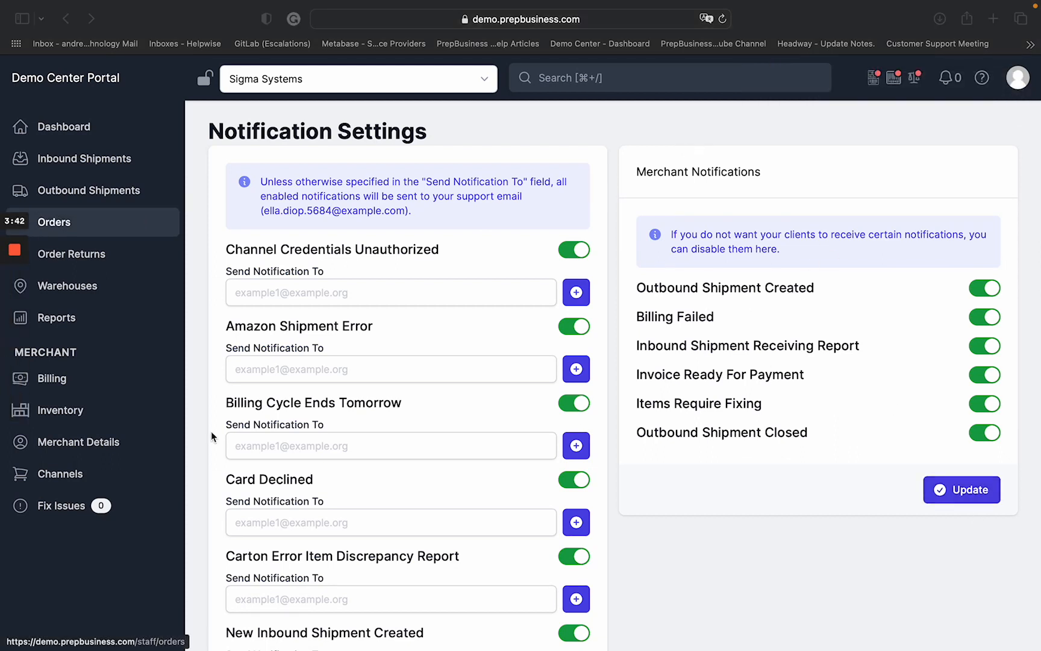
left_click(117, 386)
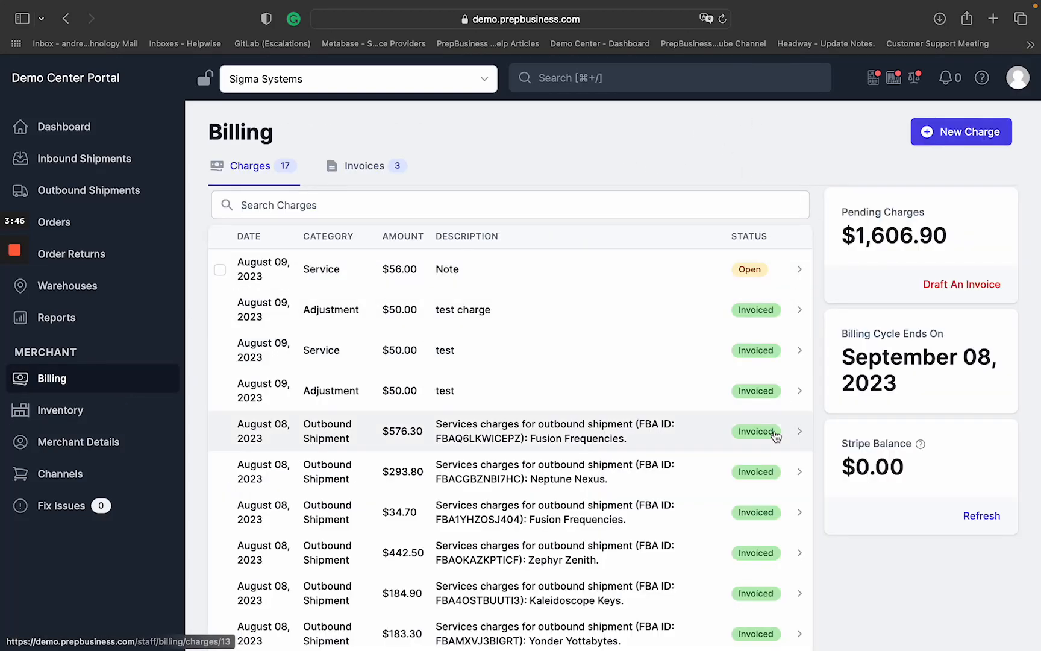
scroll(776, 436, "down", 2)
scroll(776, 436, "up", 1)
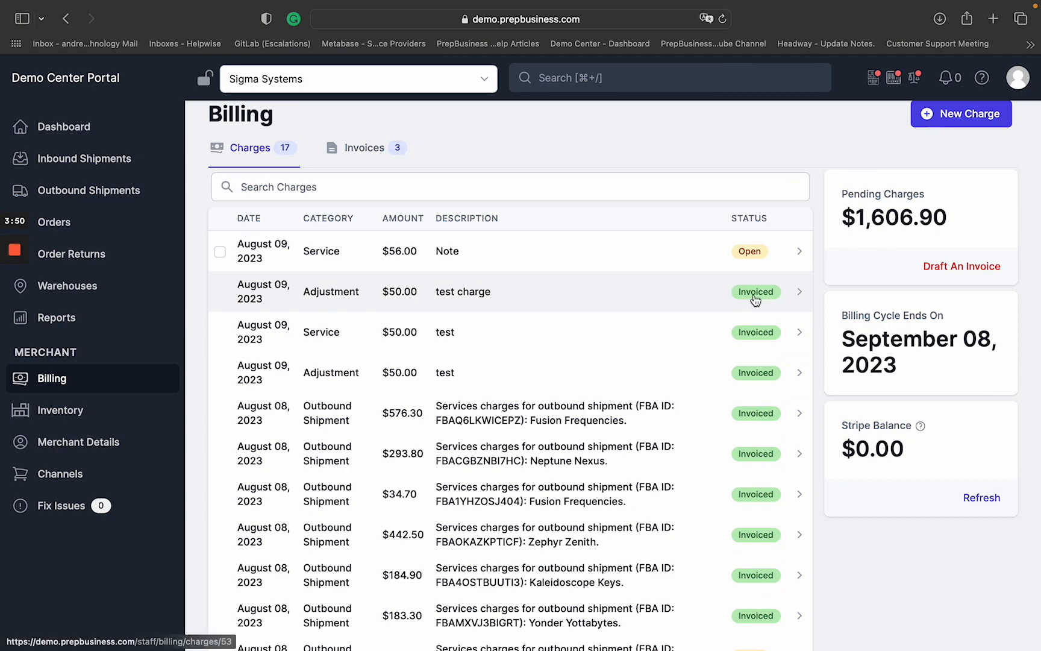
left_click(361, 147)
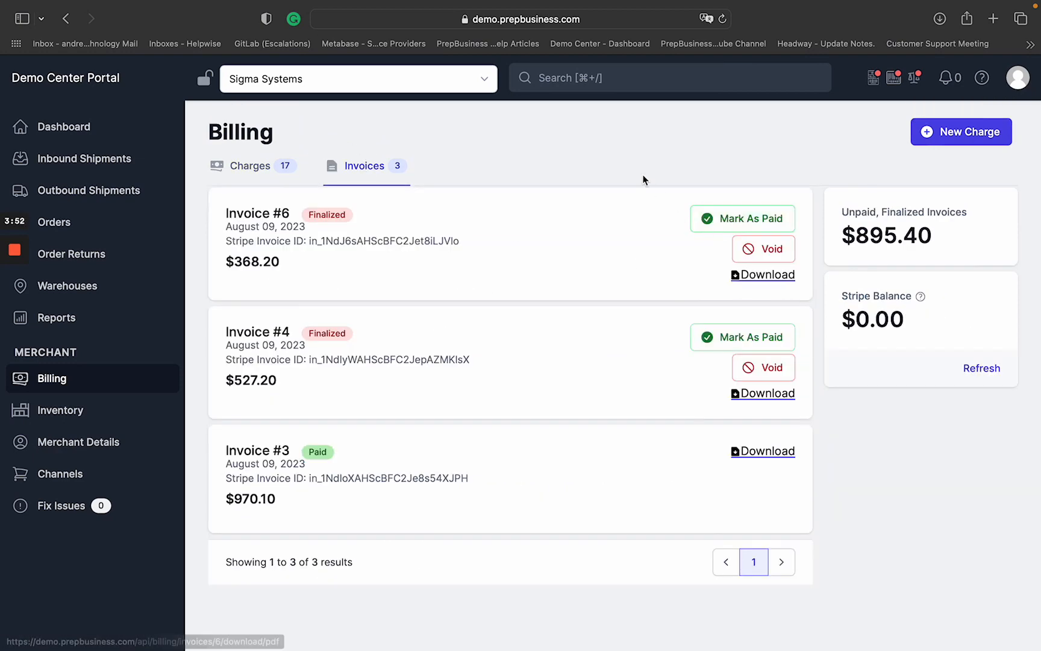
left_click(763, 220)
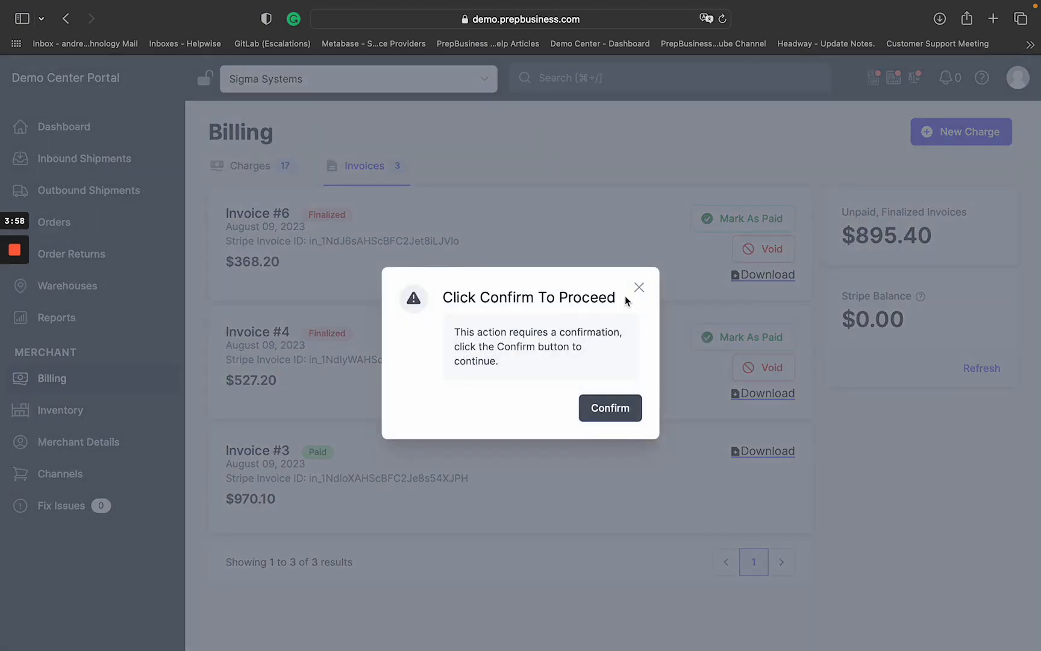
left_click(616, 413)
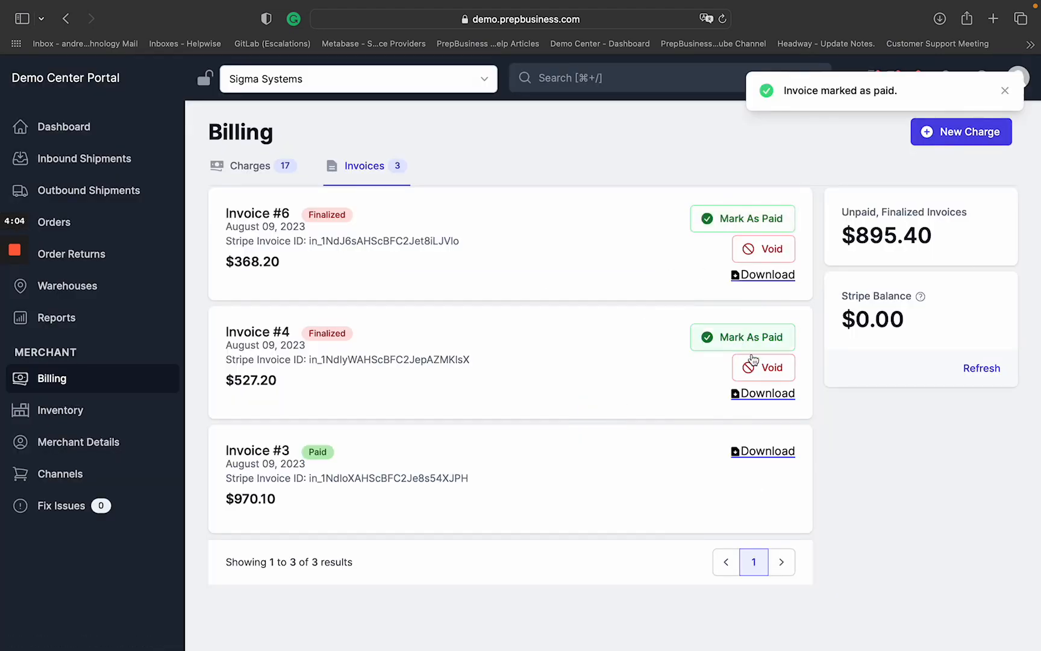
Void Invoice #4 and reload the billing page to update the invoice statuses
left_click(770, 369)
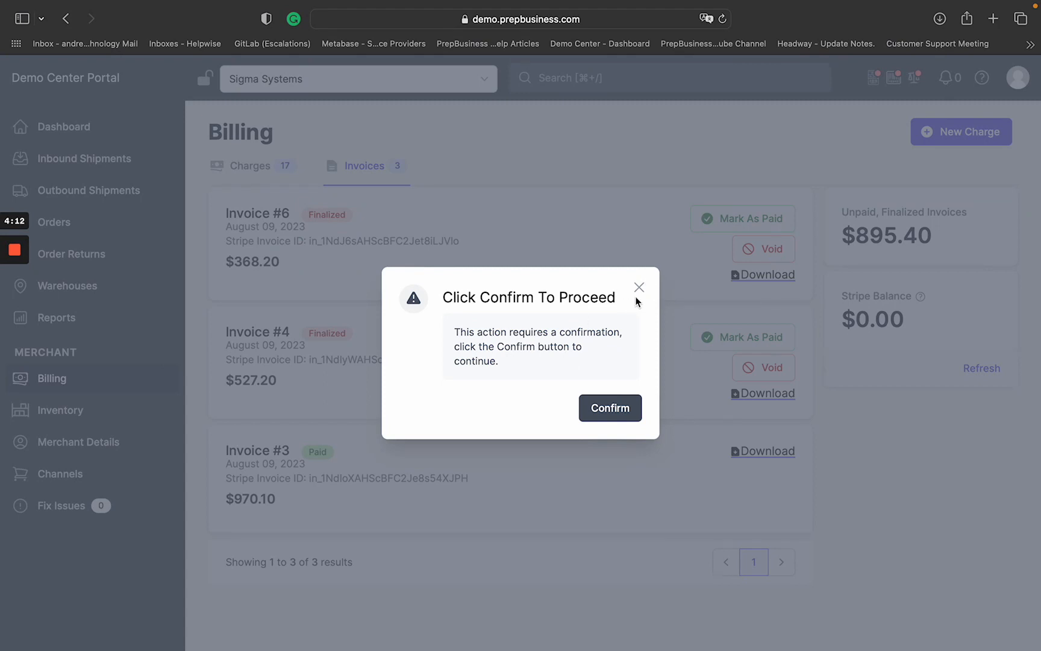
left_click(611, 408)
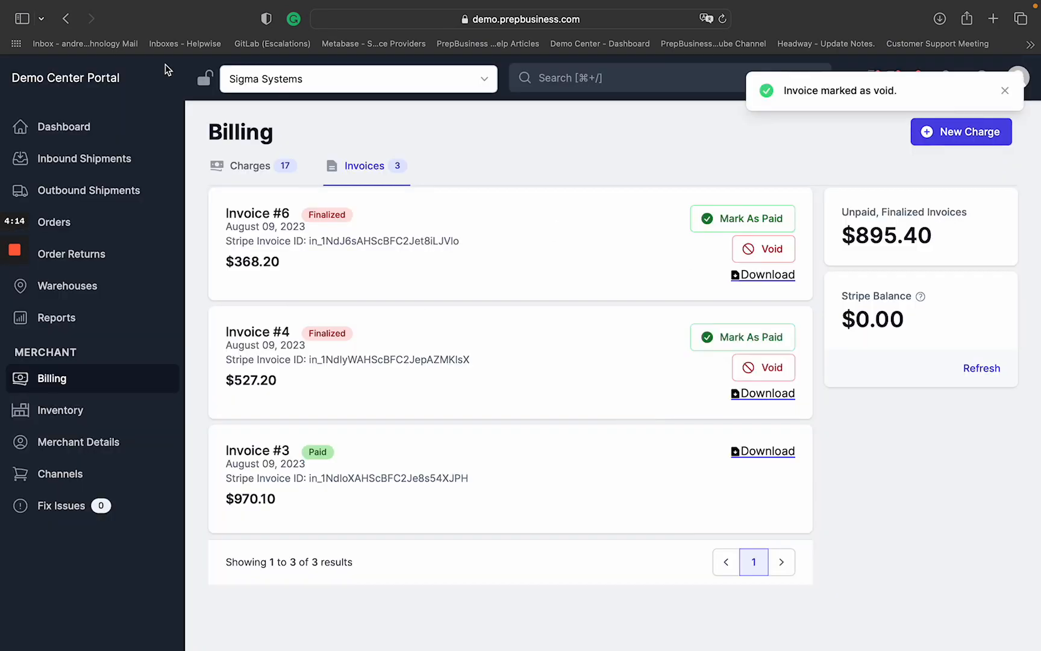
left_click(722, 19)
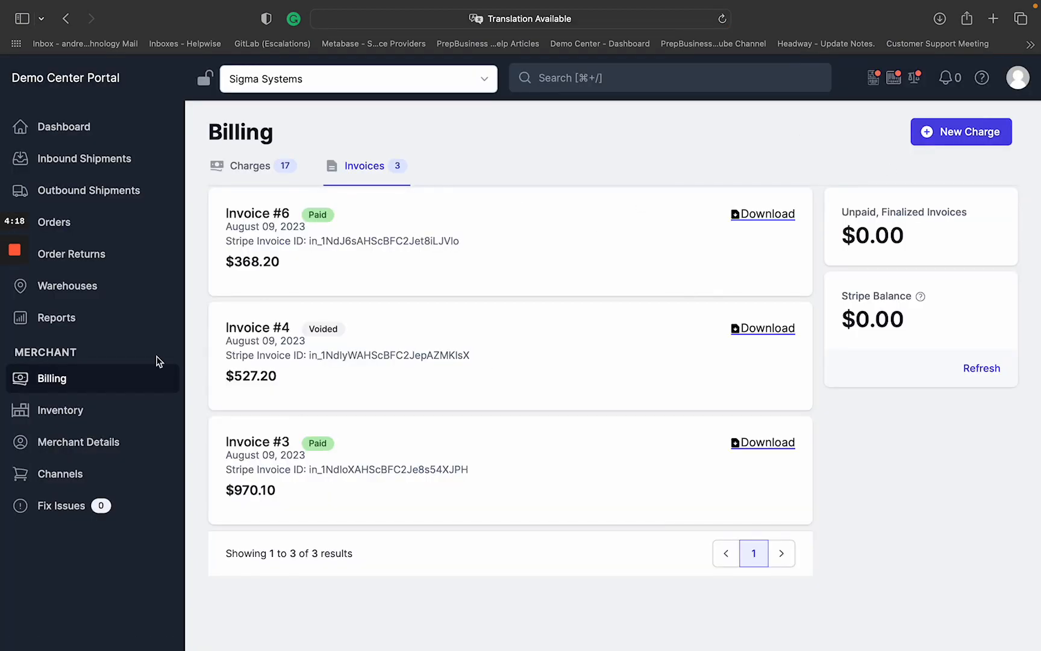
Draft an invoice for the open outbound shipment charges of $355.80, $475.50 and $31.80
left_click(249, 165)
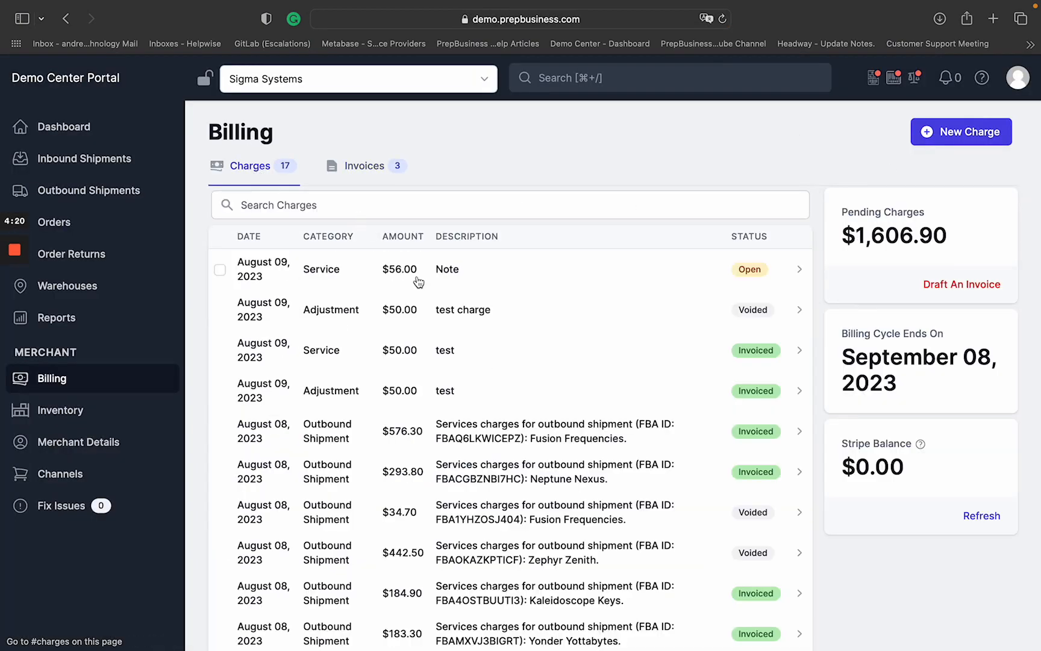
scroll(418, 282, "down", 2)
scroll(528, 471, "up", 2)
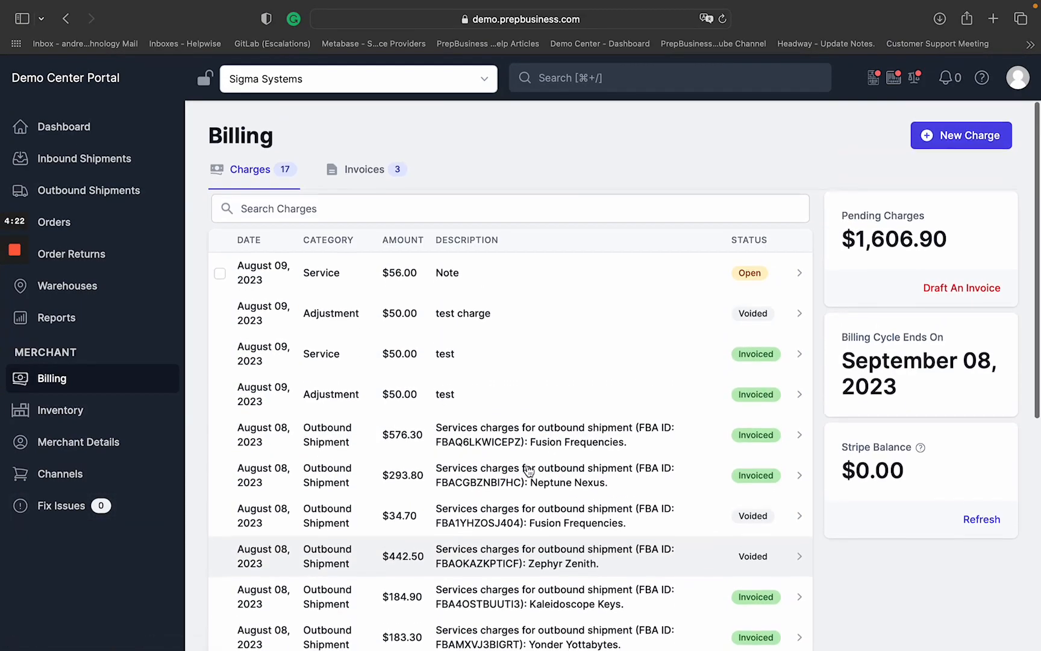
scroll(542, 495, "down", 6)
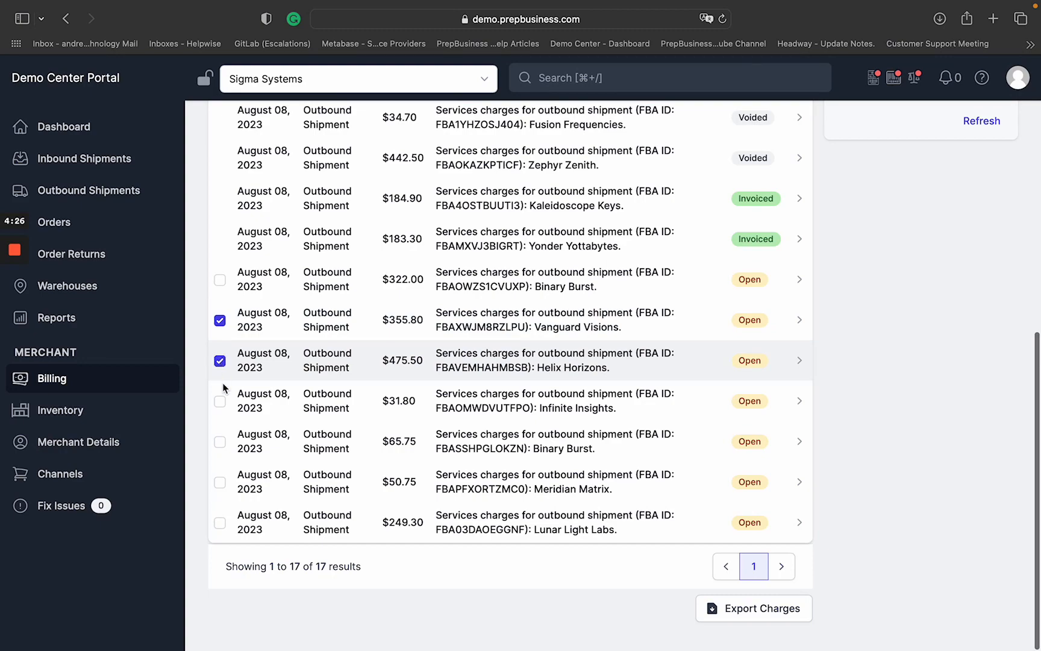
scroll(225, 401, "up", 5)
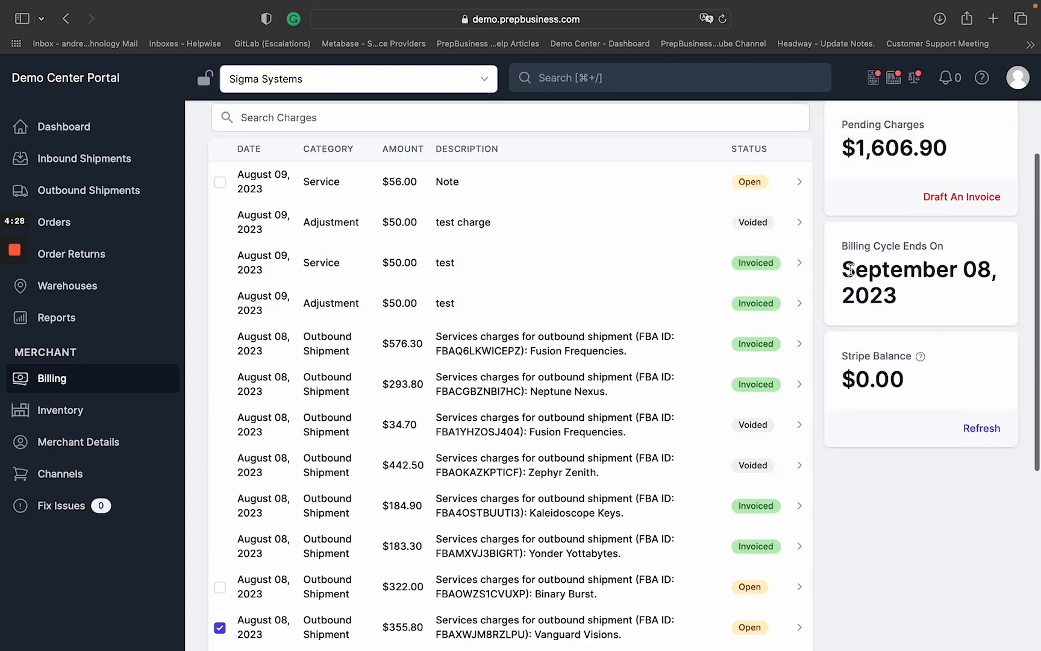
scroll(807, 181, "up", 2)
left_click(796, 134)
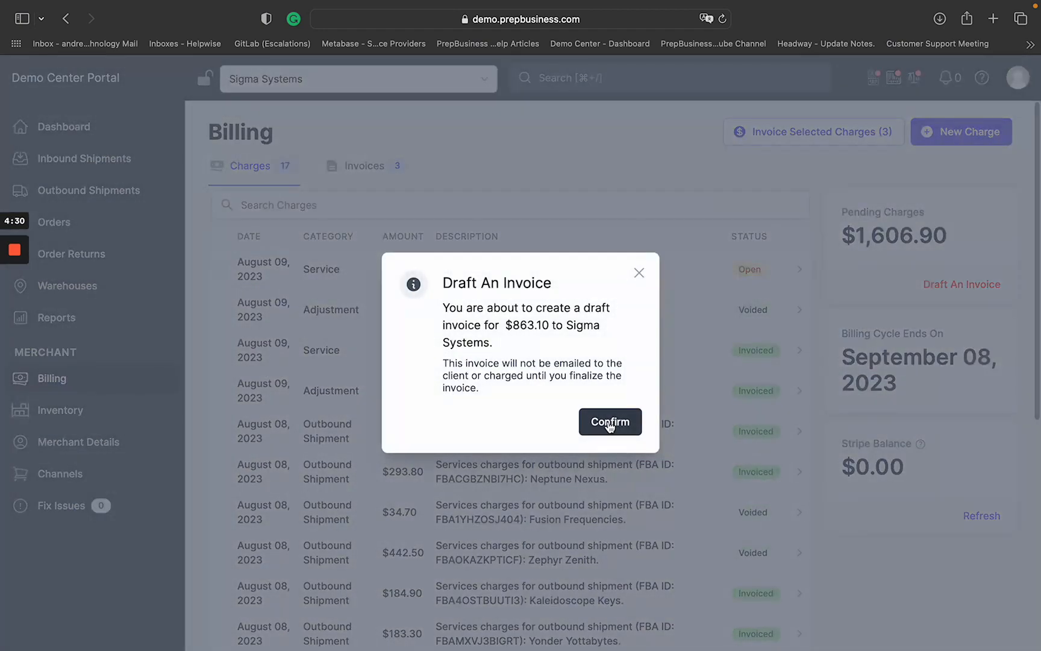
left_click(610, 422)
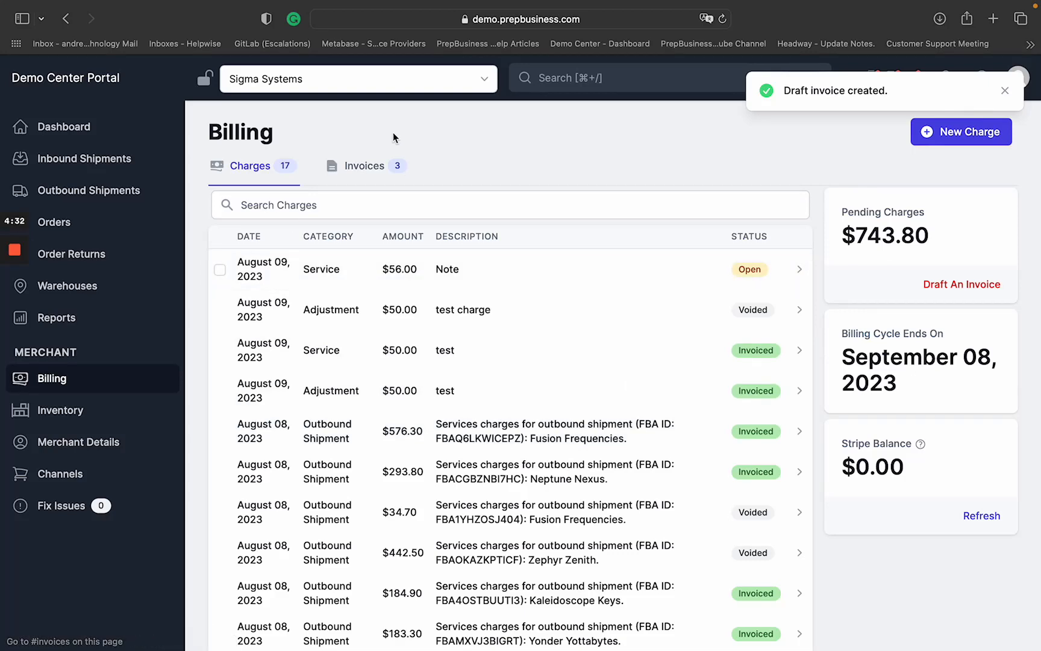
Check the amount of draft Invoice #7 among the merchant's invoices and delete that draft
left_click(380, 165)
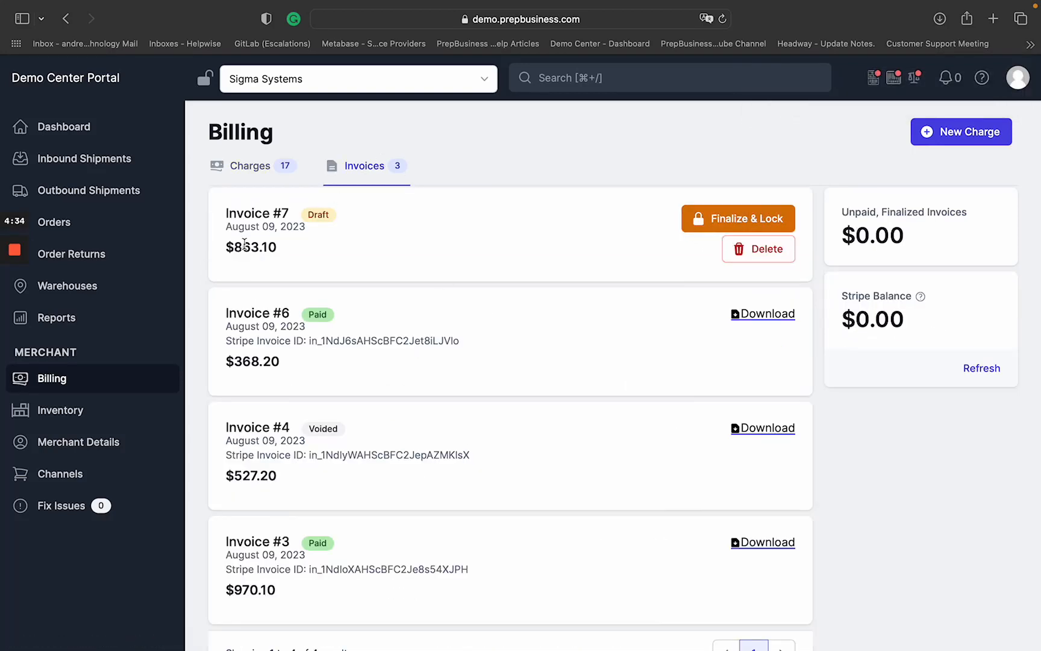
left_click_drag(231, 247, 292, 247)
left_click(293, 247)
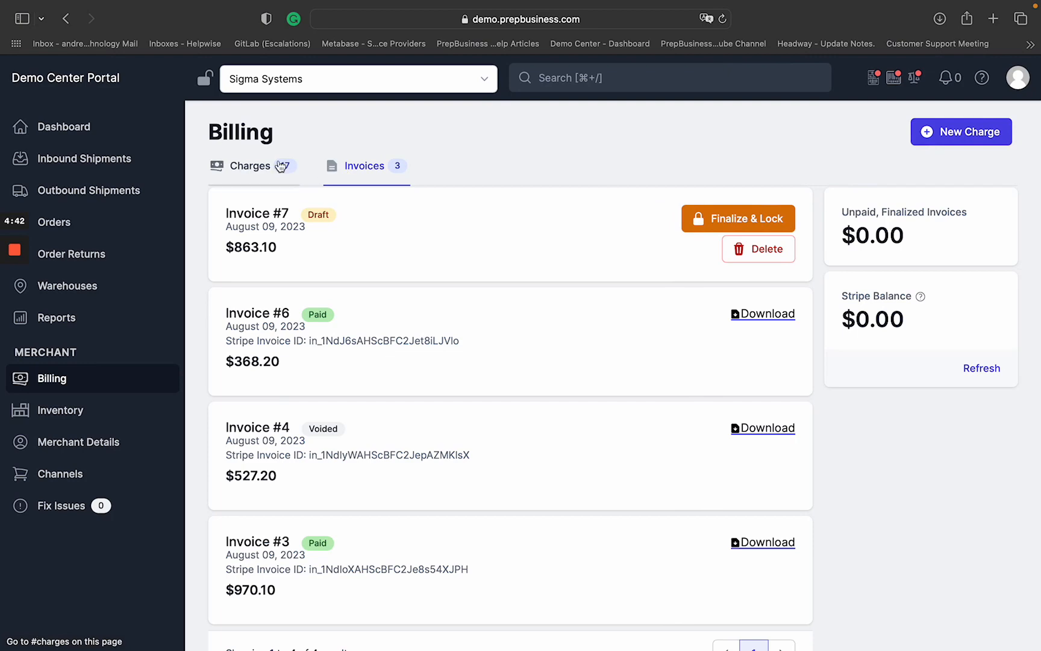
left_click(250, 166)
left_click(416, 163)
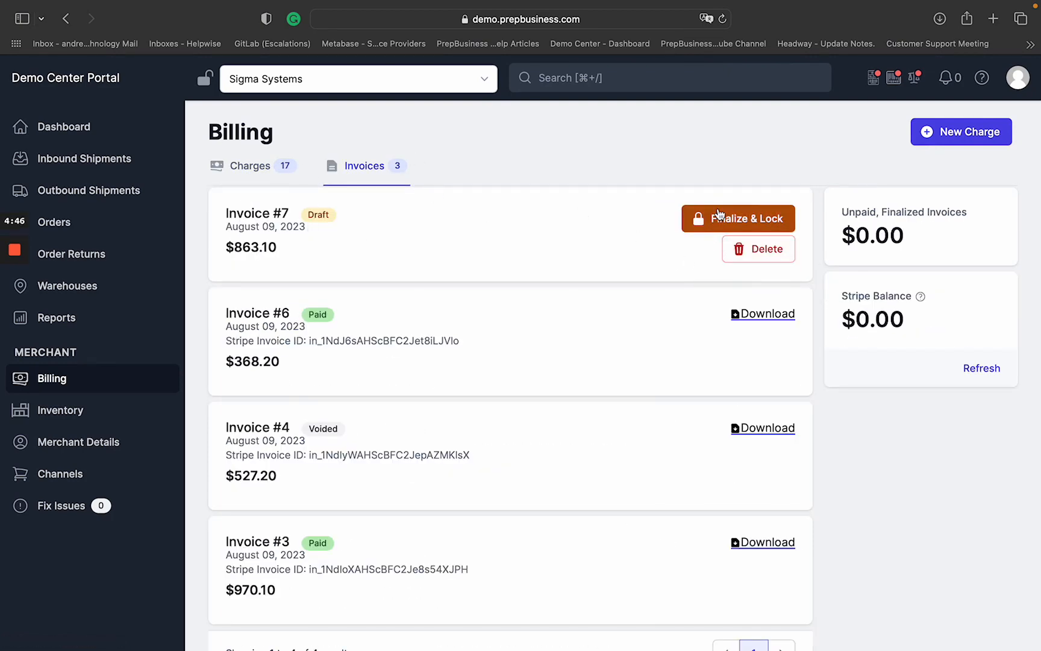
left_click(761, 255)
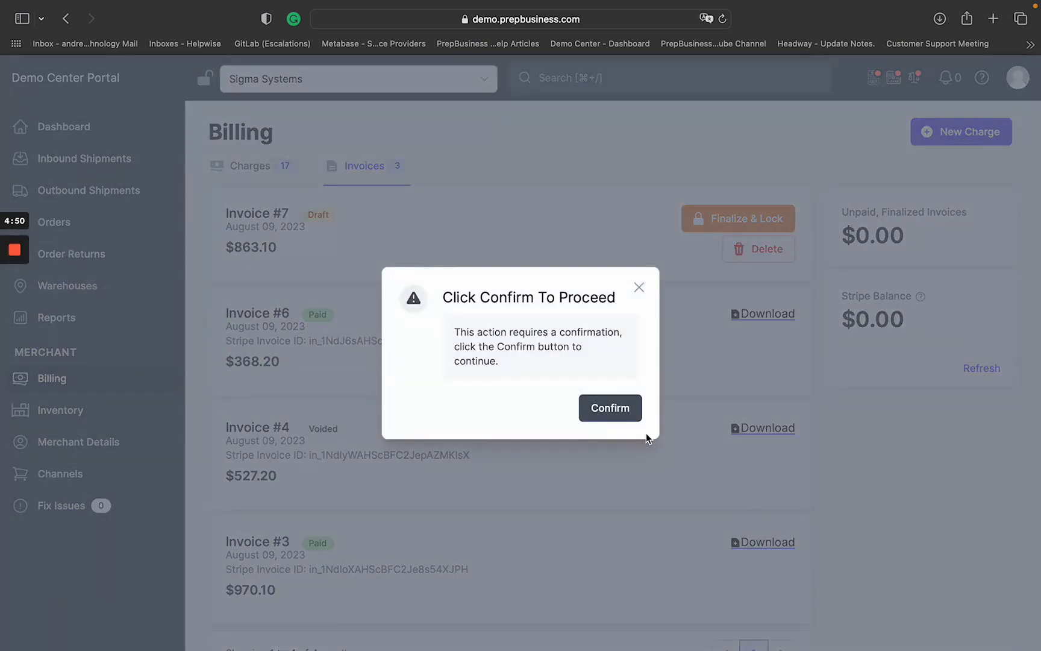
left_click(631, 409)
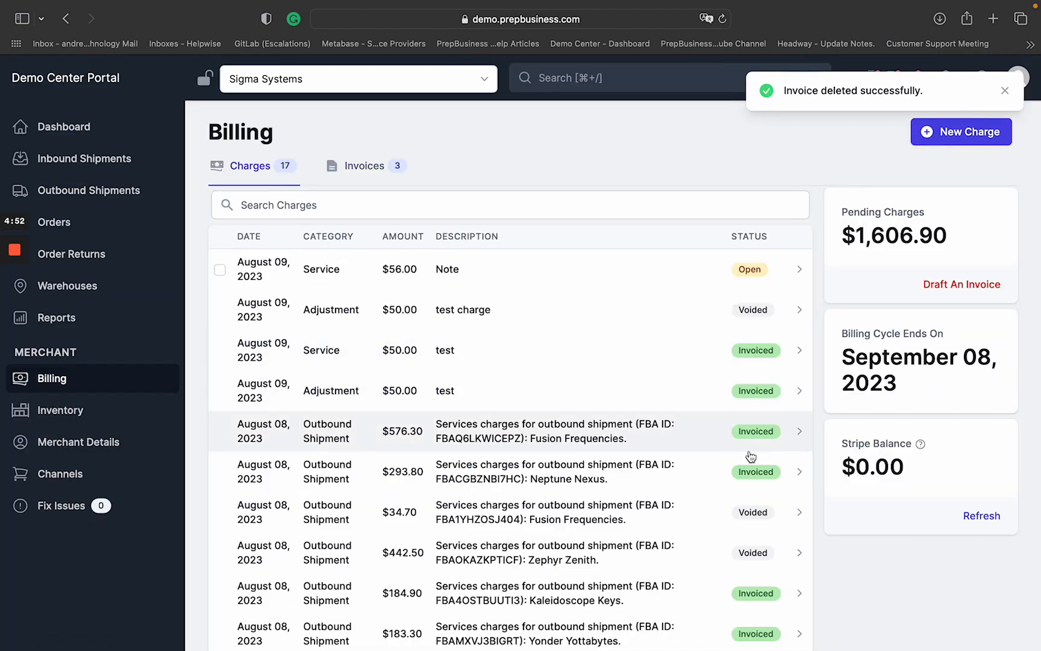
Examine the statuses of the merchant's charges, including the outbound shipment charges from the deleted draft invoice
scroll(751, 456, "down", 5)
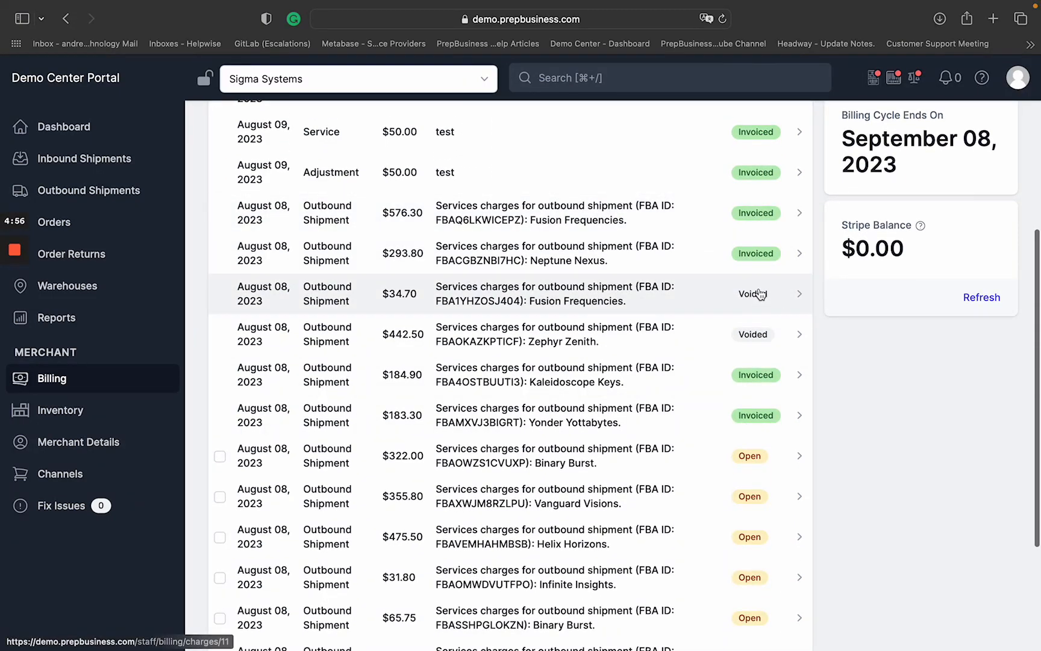
scroll(630, 470, "down", 3)
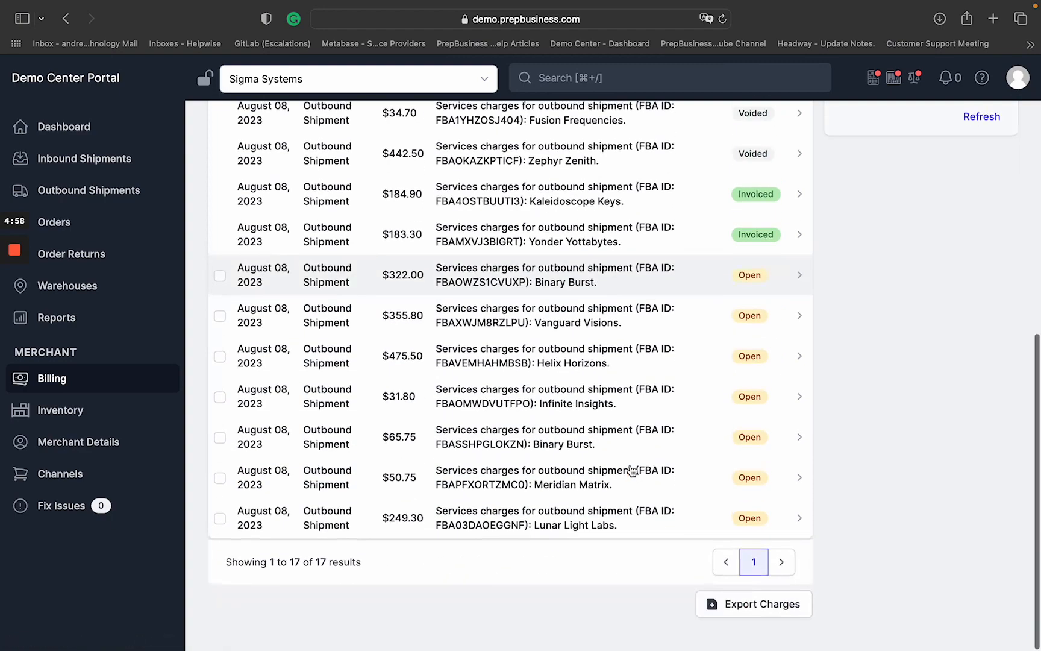
scroll(628, 465, "up", 8)
mouse_move(14, 337)
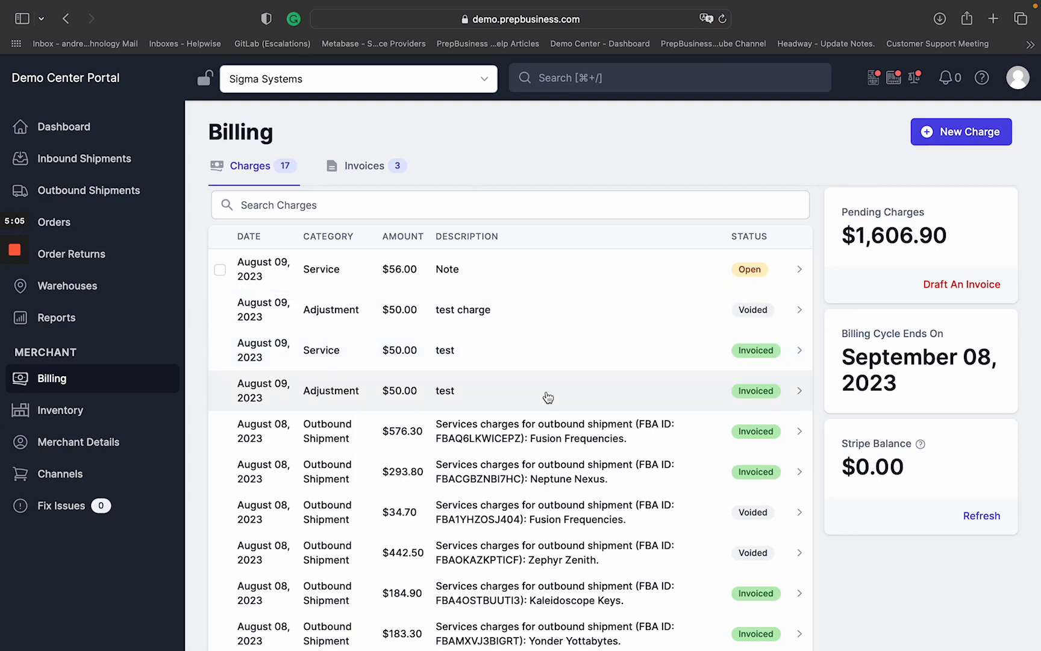
scroll(546, 395, "down", 3)
scroll(548, 397, "up", 3)
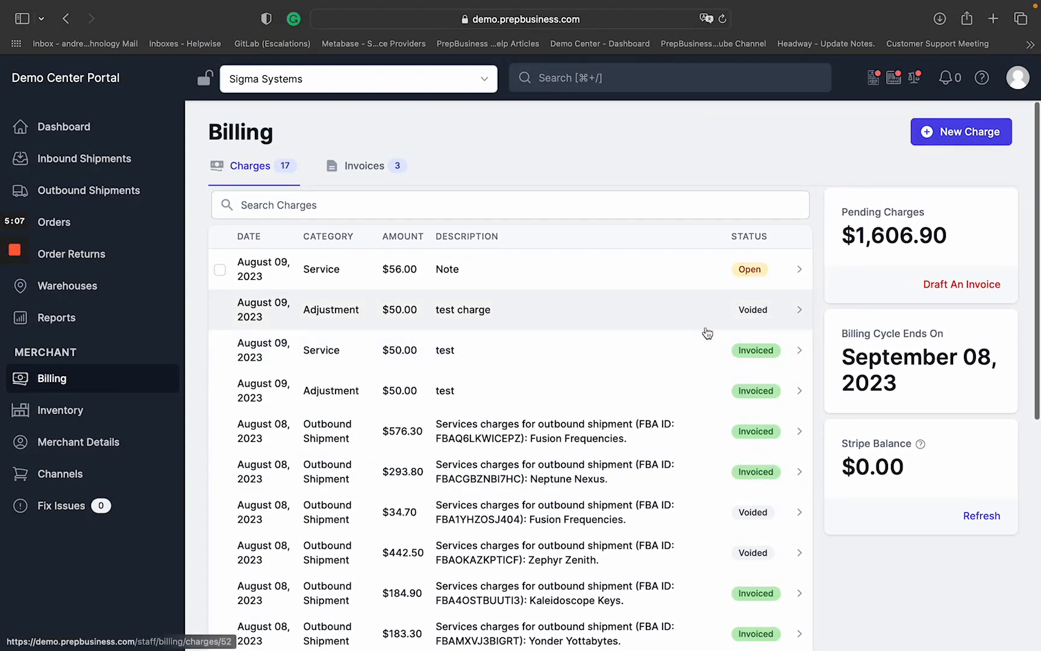
scroll(679, 469, "down", 2)
scroll(679, 467, "up", 2)
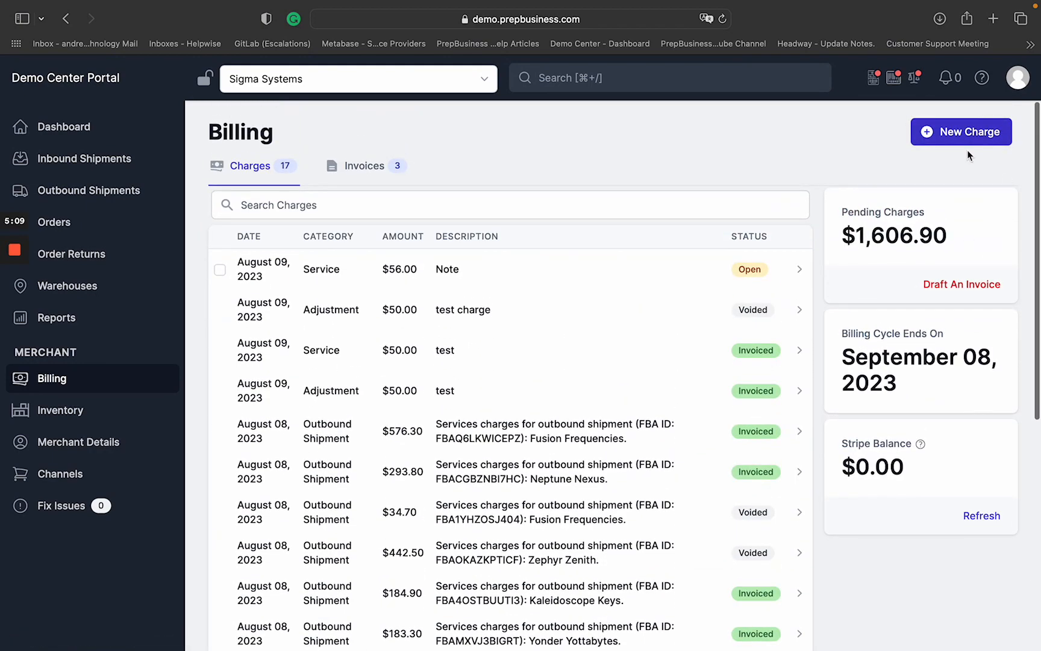
Create a quick adjustment charge of $50 with the description "test" for the merchant
left_click(959, 132)
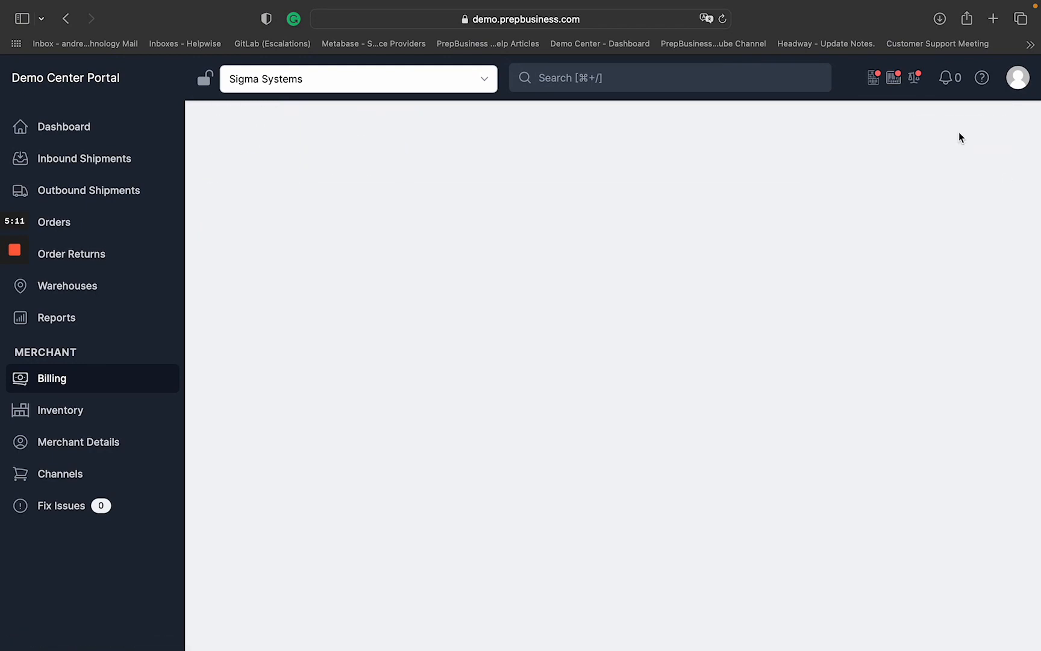
left_click(332, 278)
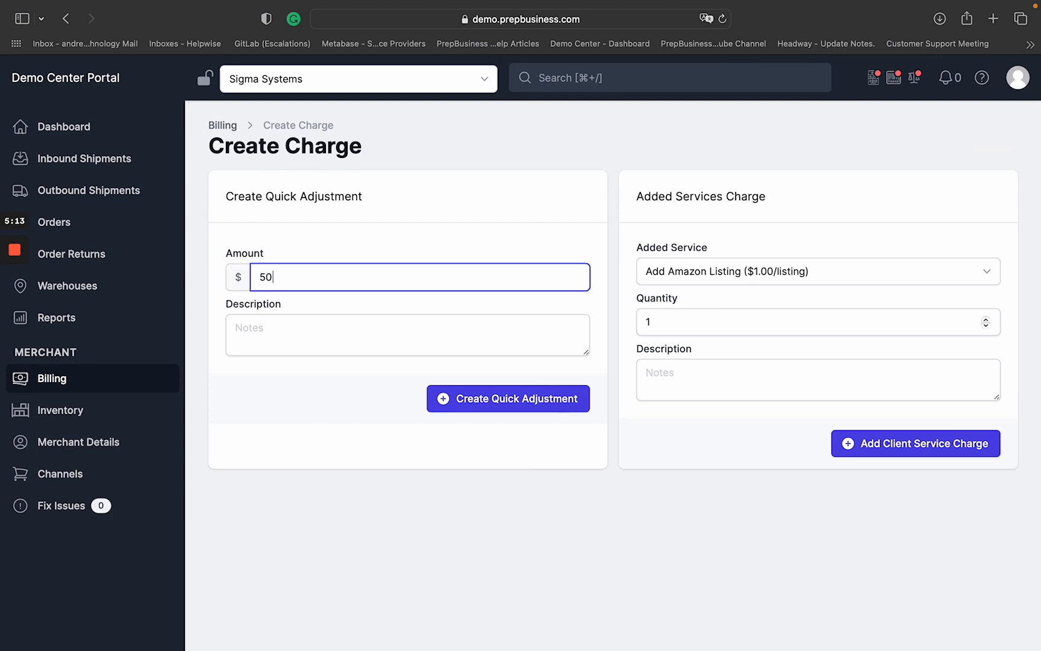
left_click(287, 348)
type("test")
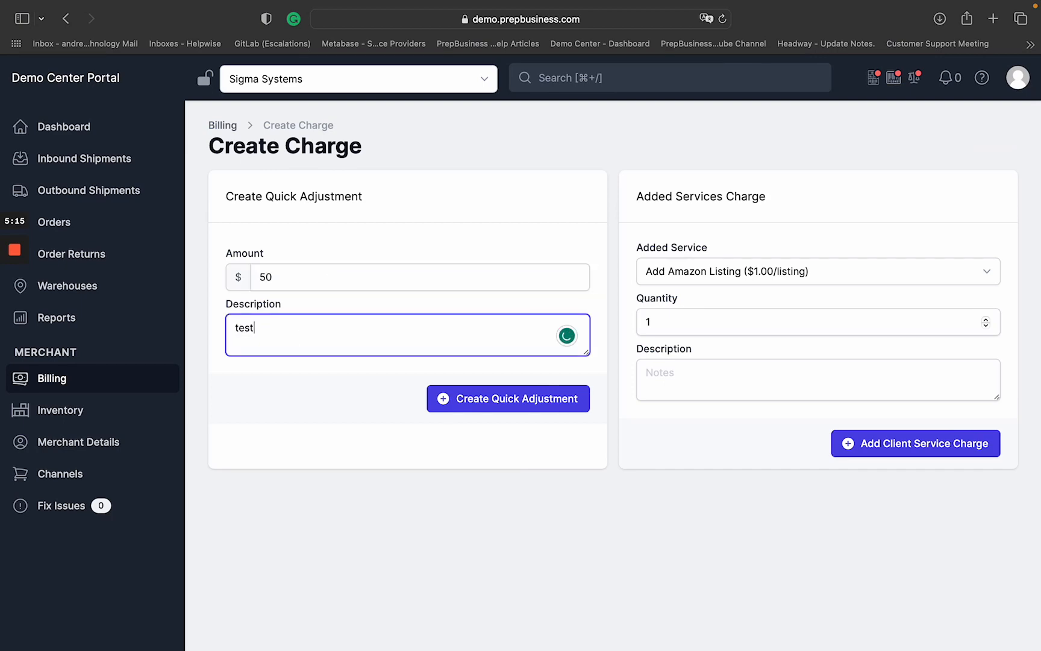
left_click(540, 399)
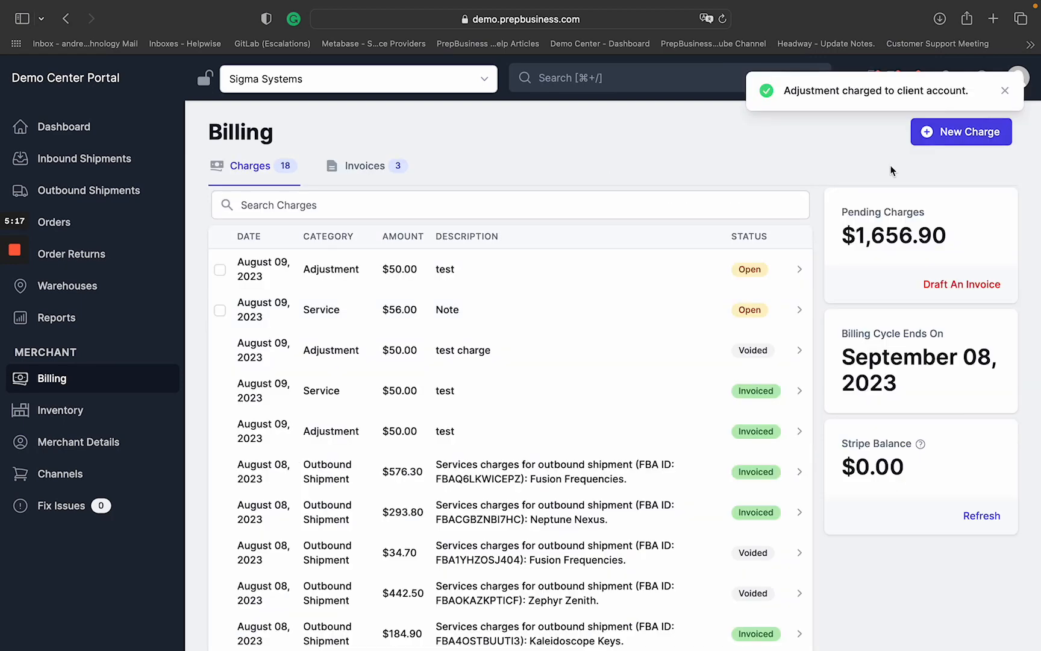
Start another new charge and view the services available for an Added Services Charge
left_click(966, 137)
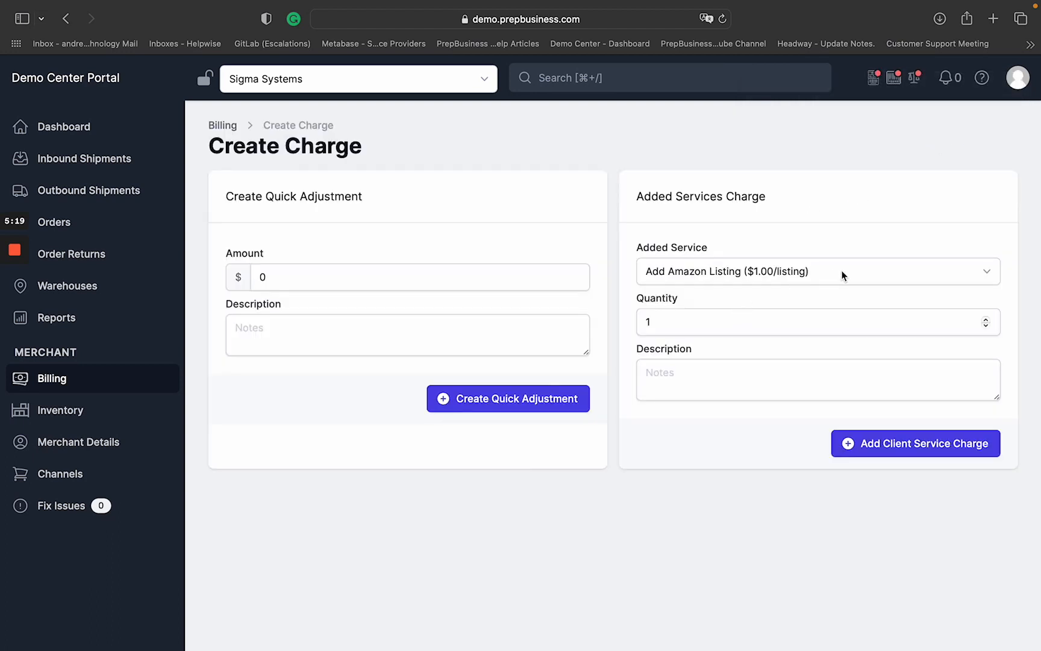
left_click(842, 274)
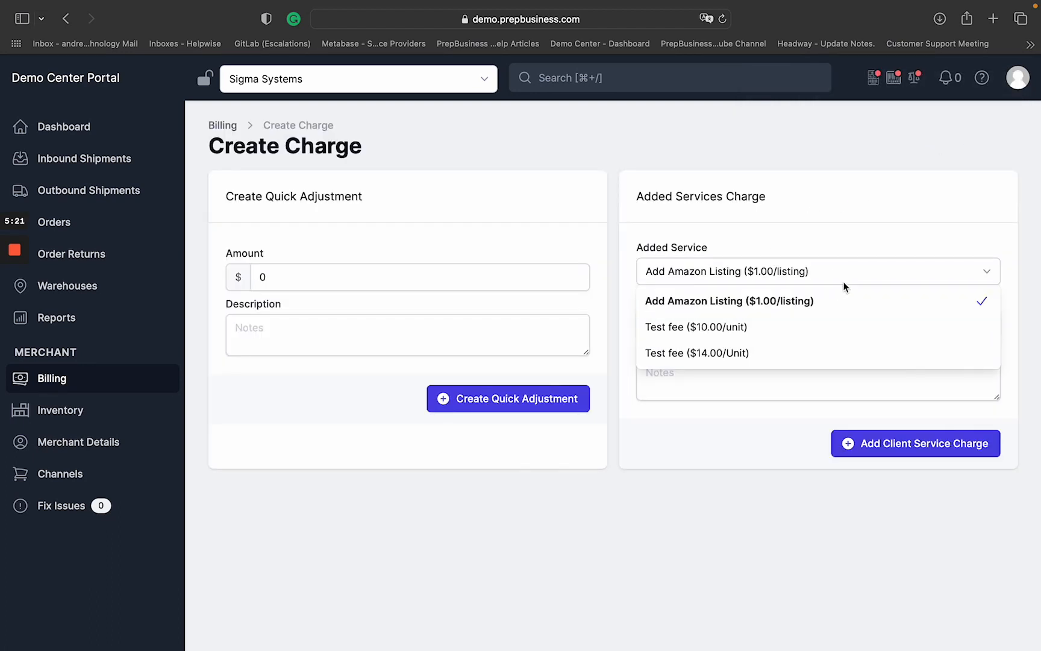
left_click(845, 291)
Create a service named "Test fee 1" of type Added Services, charged at $50 per unit only when attached
left_click(1018, 77)
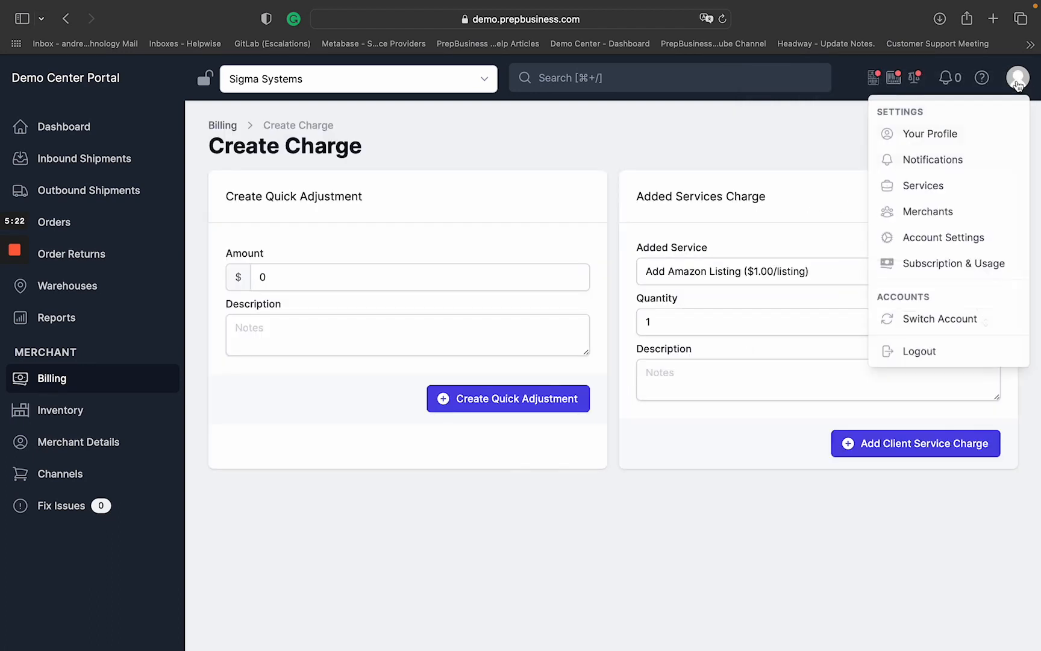
left_click(929, 188)
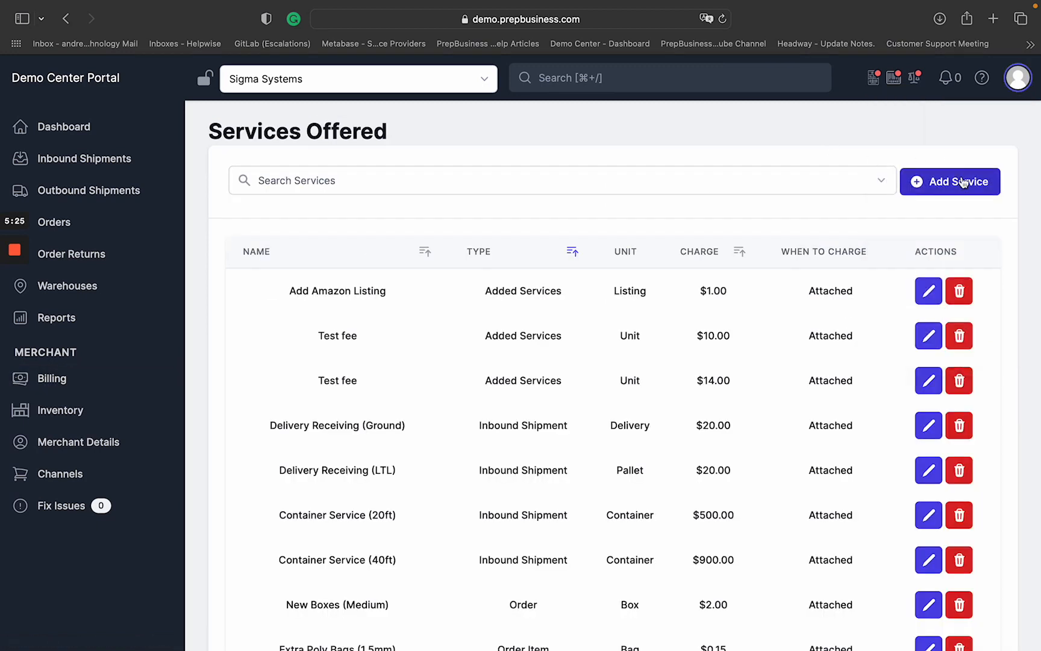
left_click(965, 179)
left_click(281, 214)
type("Test fee 1")
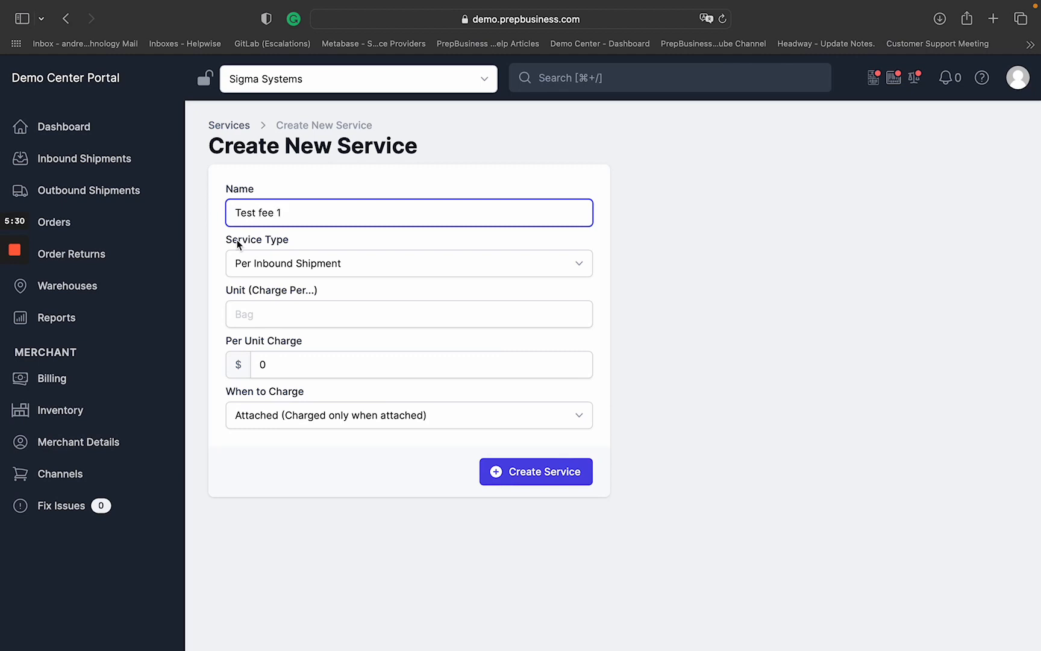
left_click(326, 263)
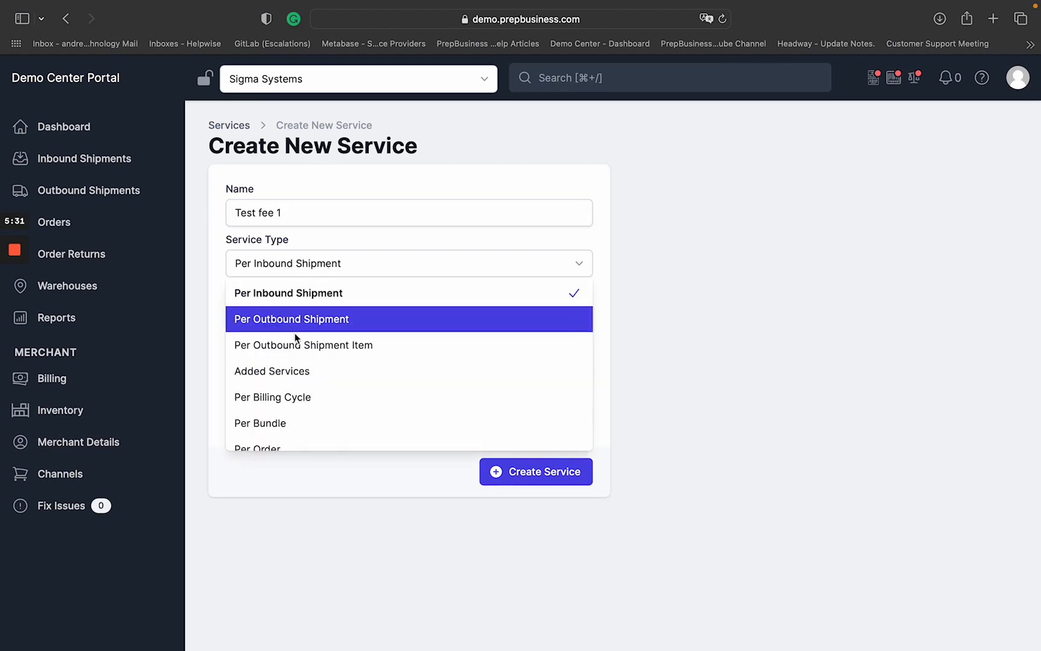
left_click(318, 369)
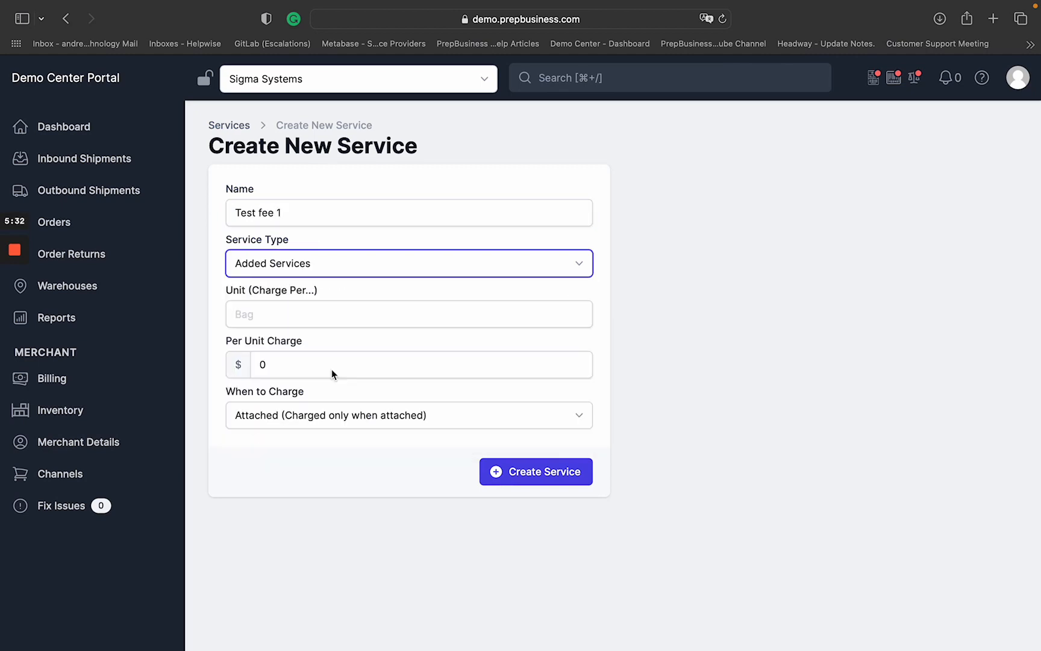
left_click(302, 314)
left_click(301, 364)
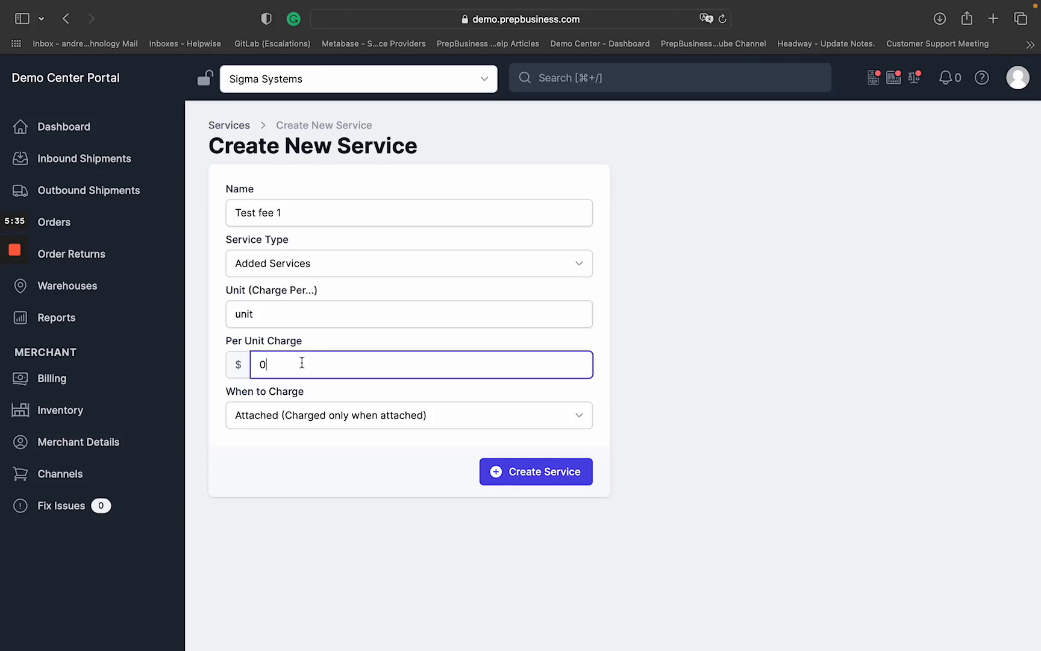
key("BackSpace")
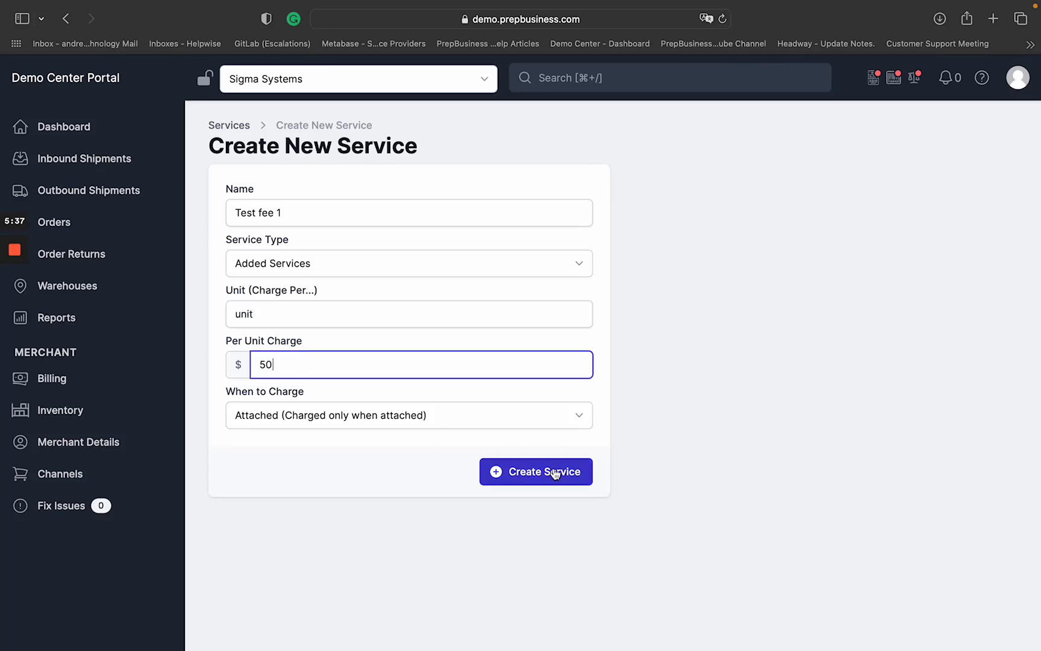
left_click(521, 471)
Add a client service charge to the merchant for 4 units of Test fee 1 with the description "Test"
left_click(97, 385)
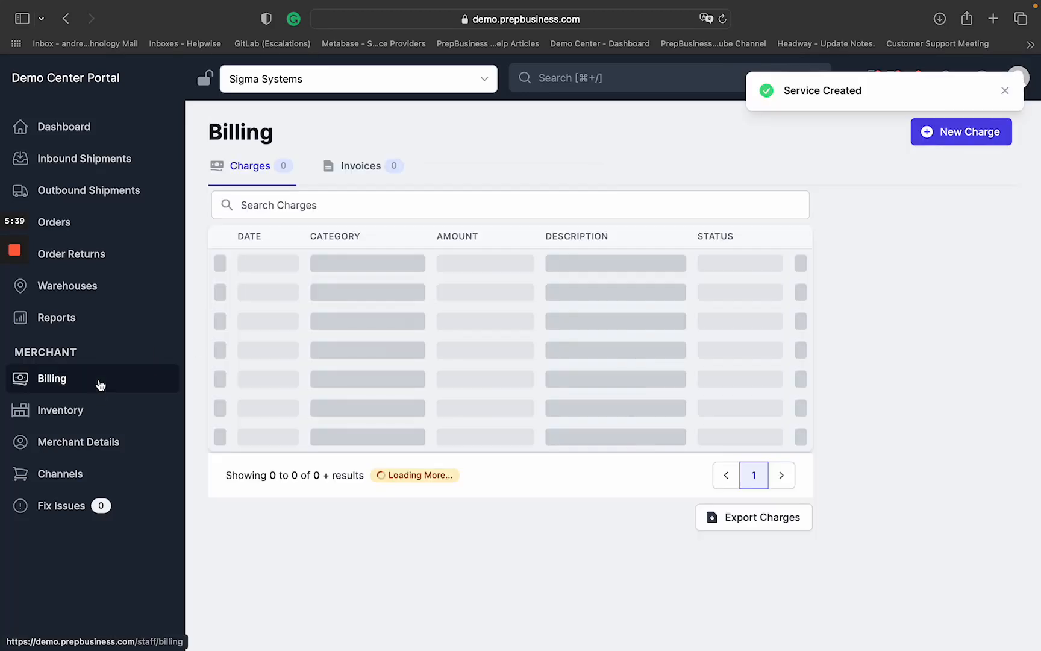
left_click(939, 127)
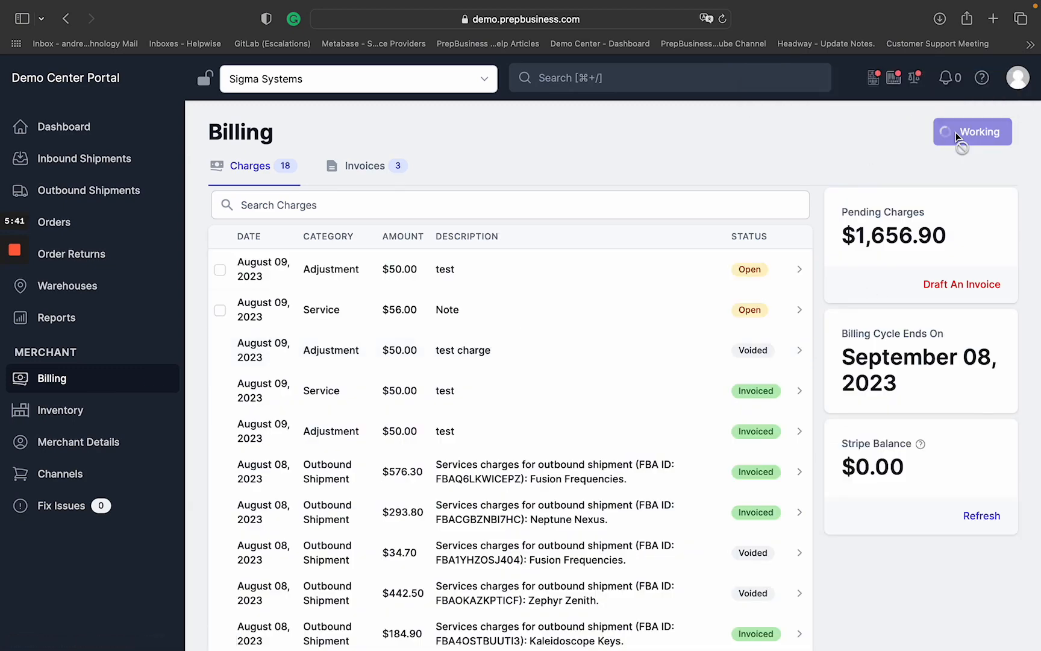
left_click(670, 325)
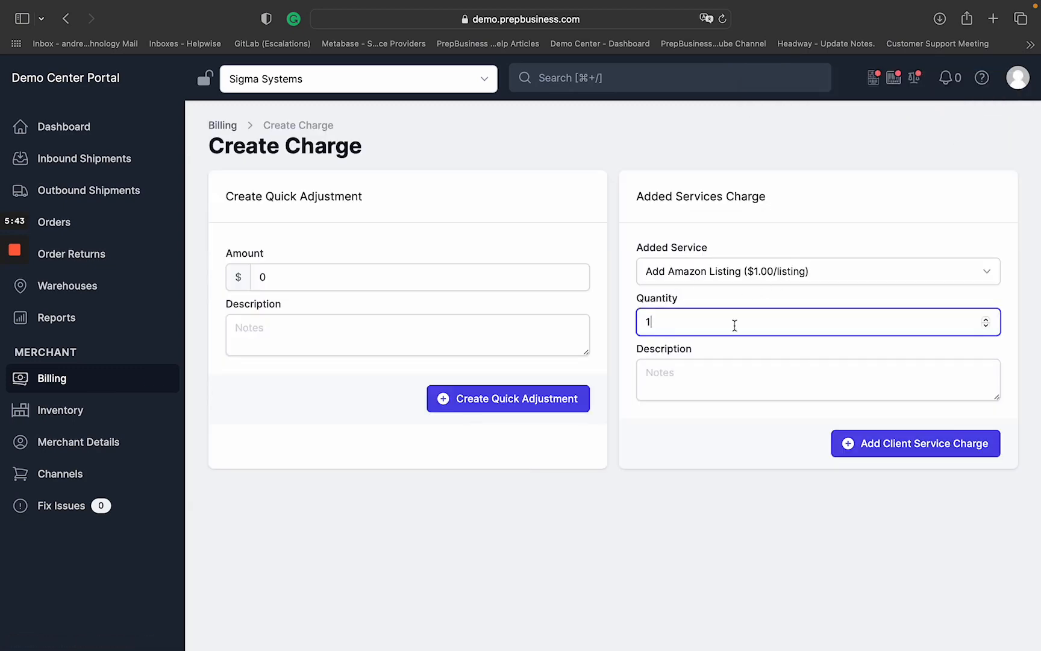
left_click(847, 271)
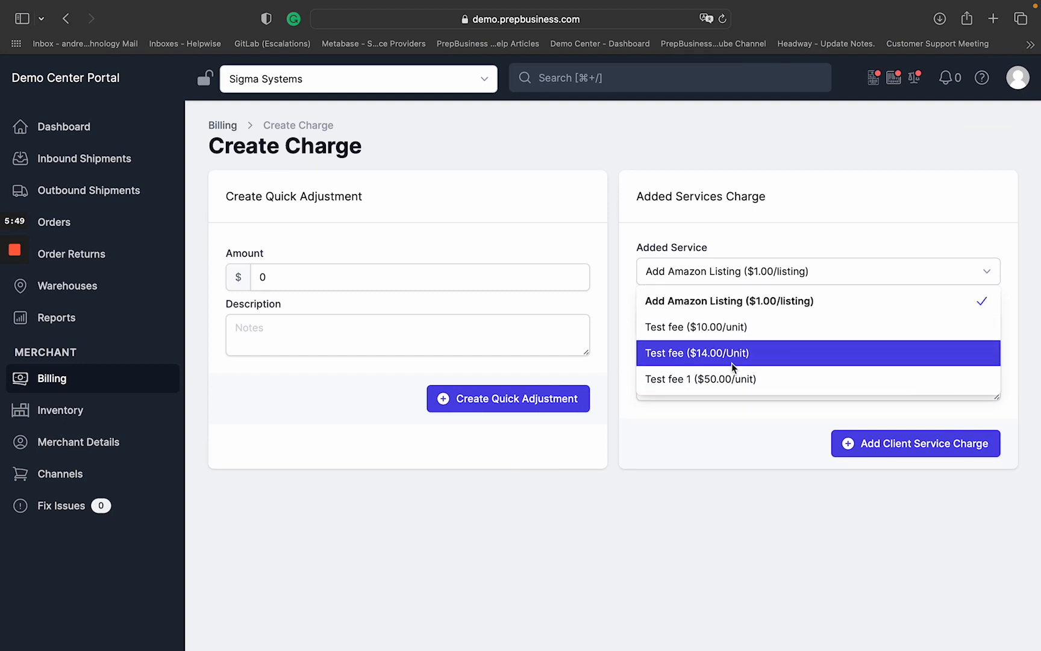
left_click(750, 379)
left_click(685, 322)
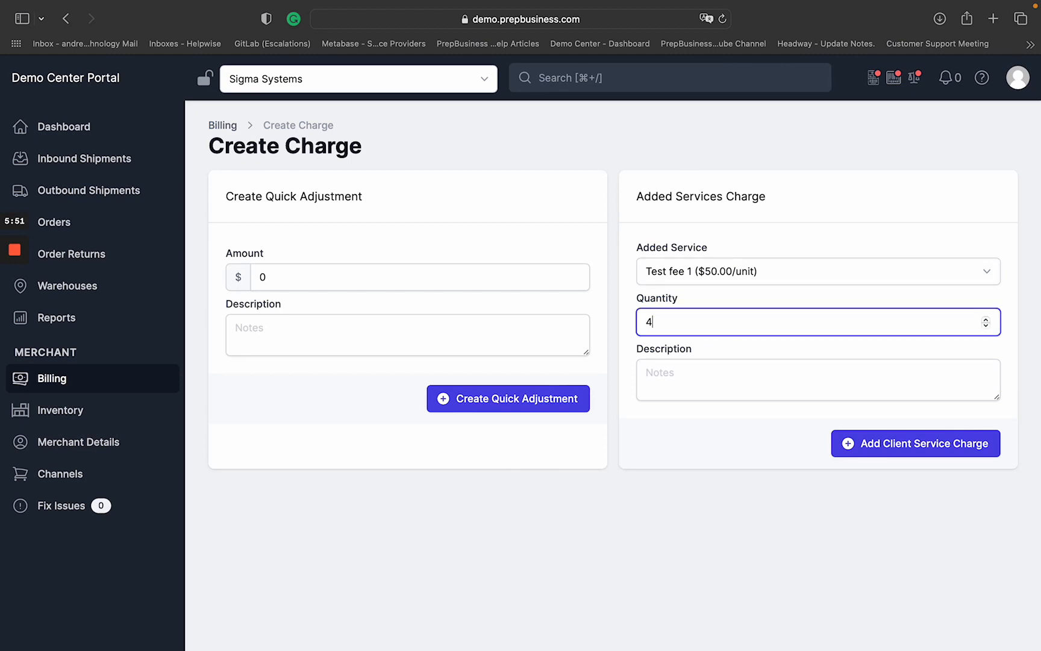
left_click(695, 366)
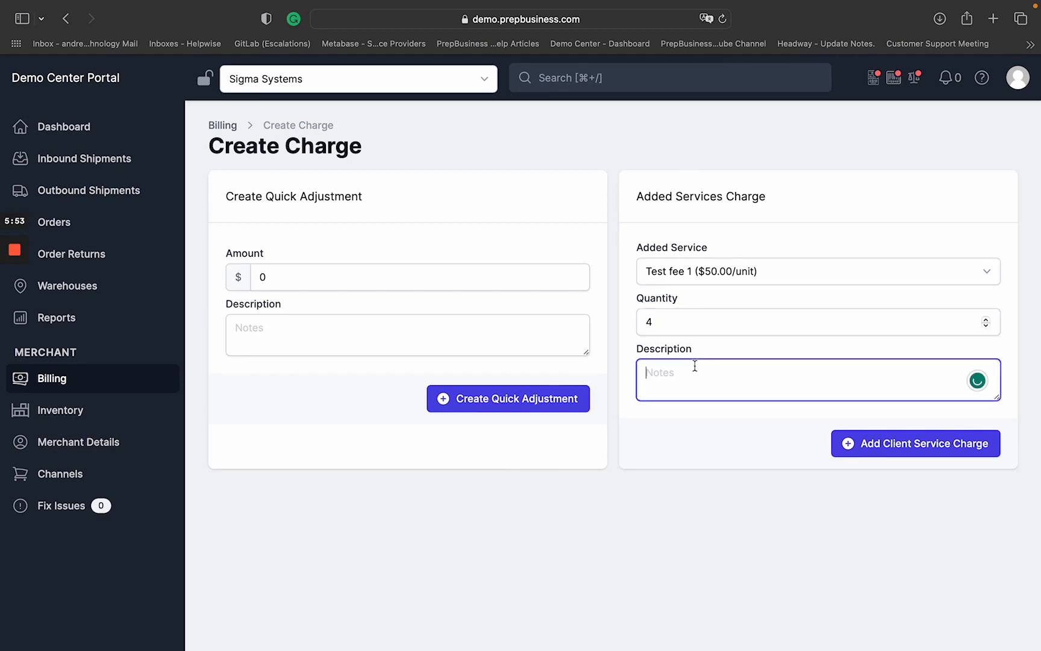
type("Test")
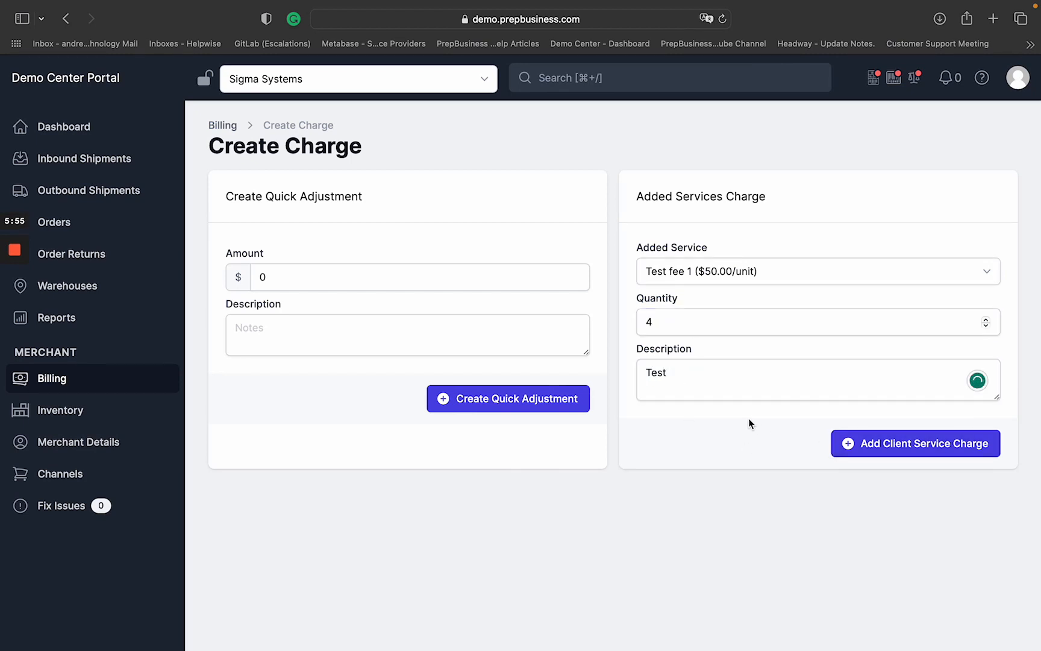
left_click(898, 446)
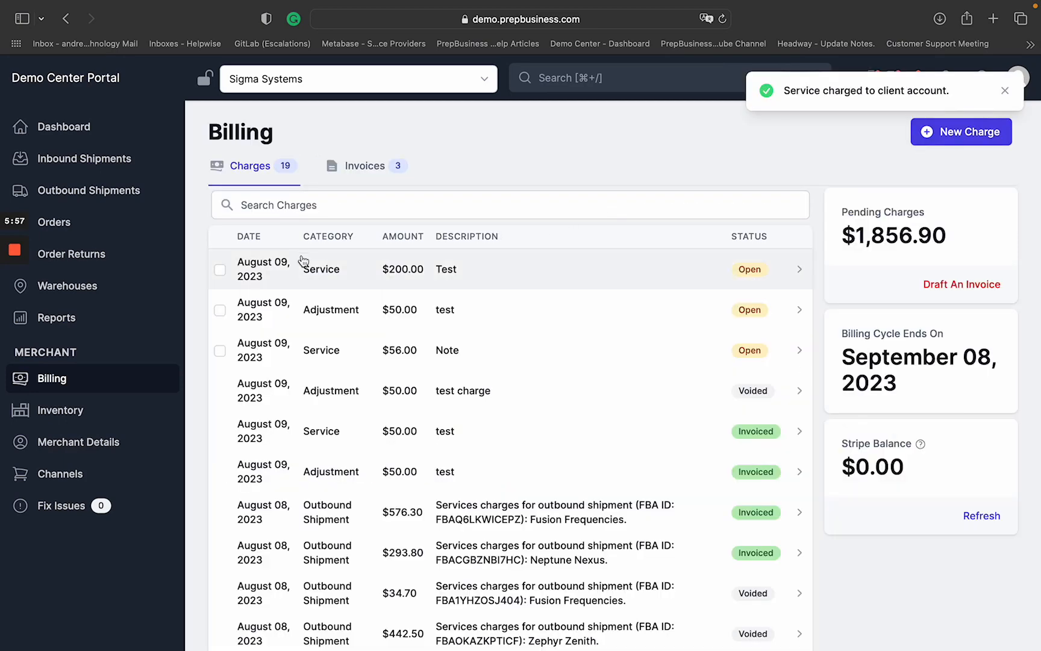
Examine the details of the new Test fee 1 charge, including its units and line total, and return to the merchant's charges
left_click(220, 270)
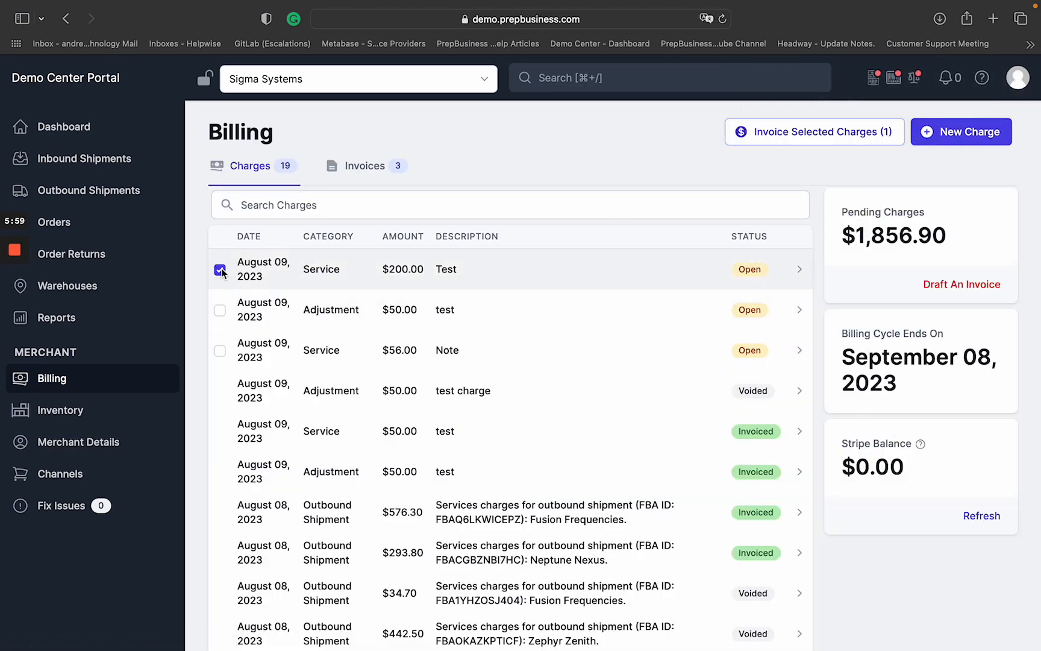
left_click(516, 278)
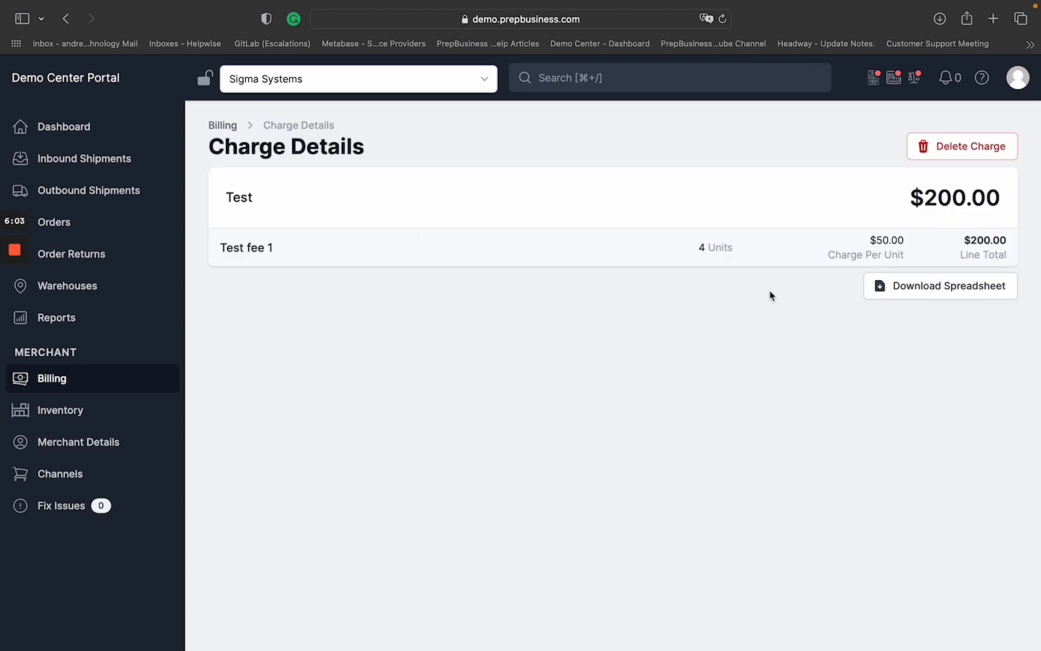
triple_click(716, 247)
left_click(749, 307)
left_click(223, 125)
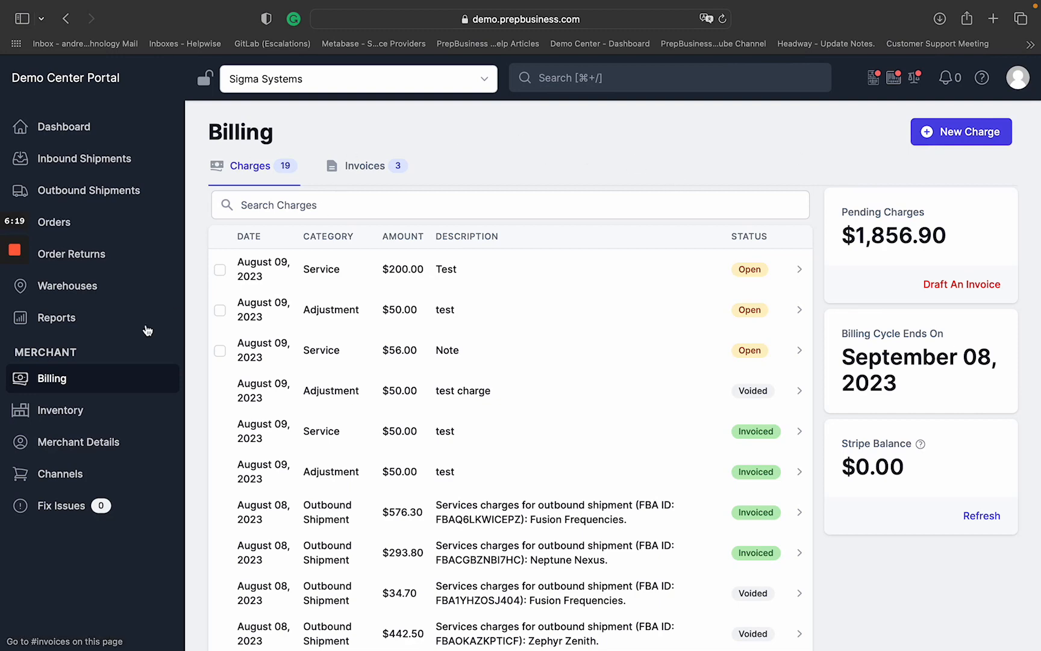
View the billing cycle setting and its options in the merchant's details
left_click(118, 443)
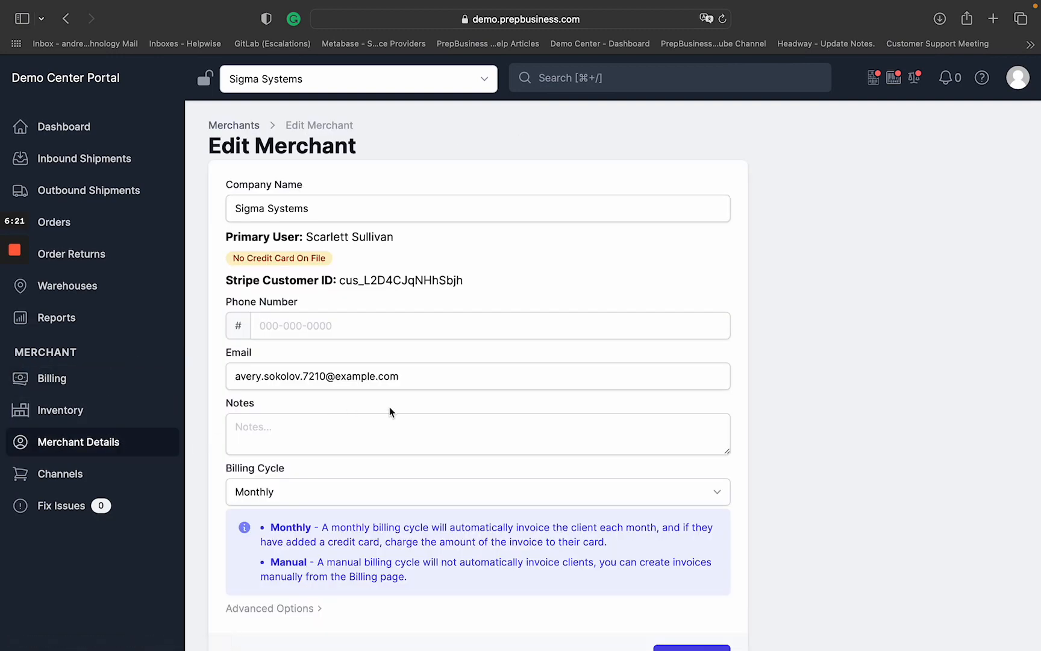
scroll(398, 411, "down", 2)
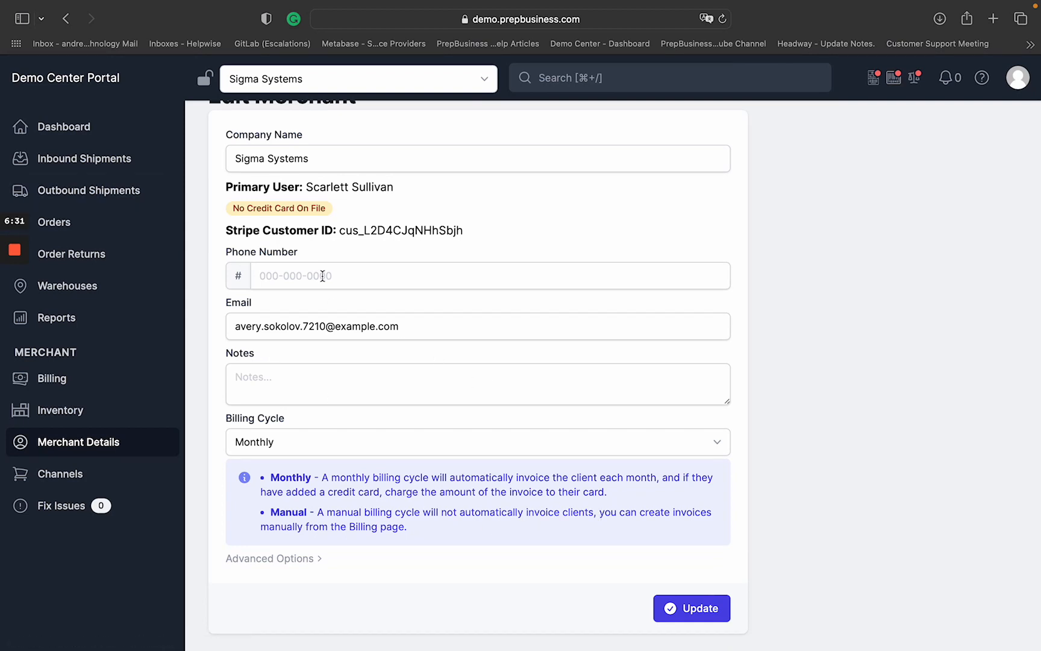
left_click(373, 454)
left_click(358, 460)
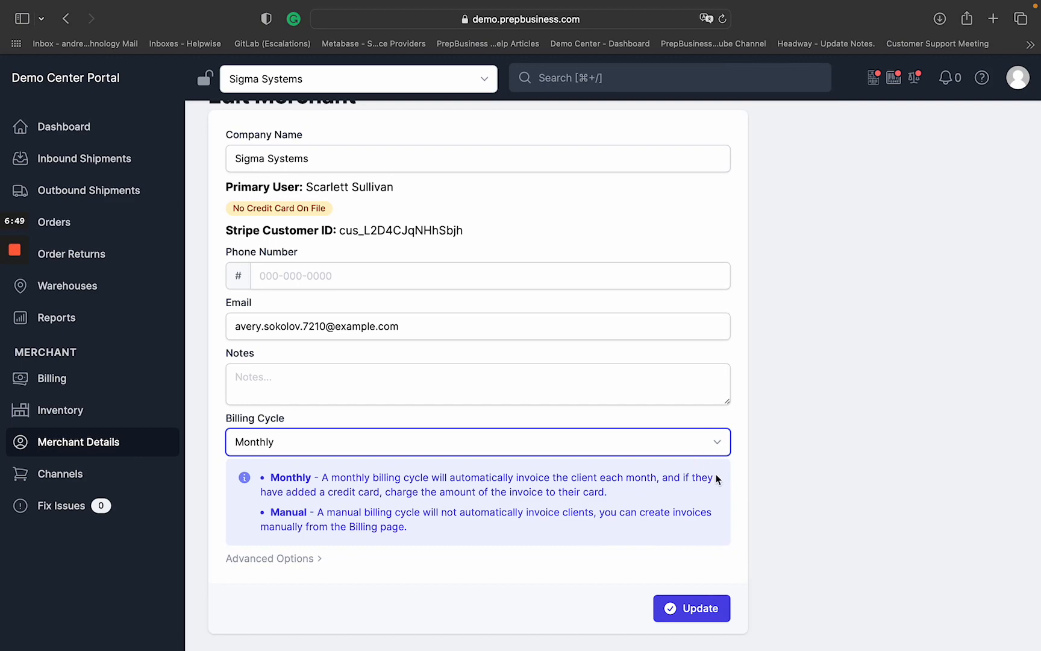
scroll(797, 450, "up", 2)
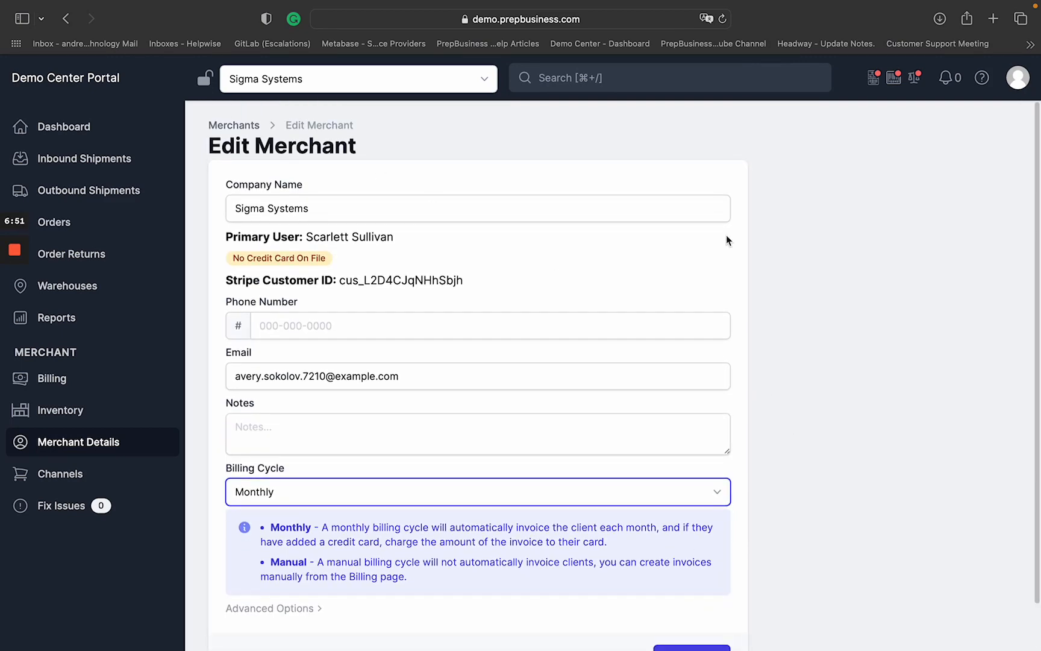
Look up the default billing method and its options in the account-wide billing settings
left_click(1019, 78)
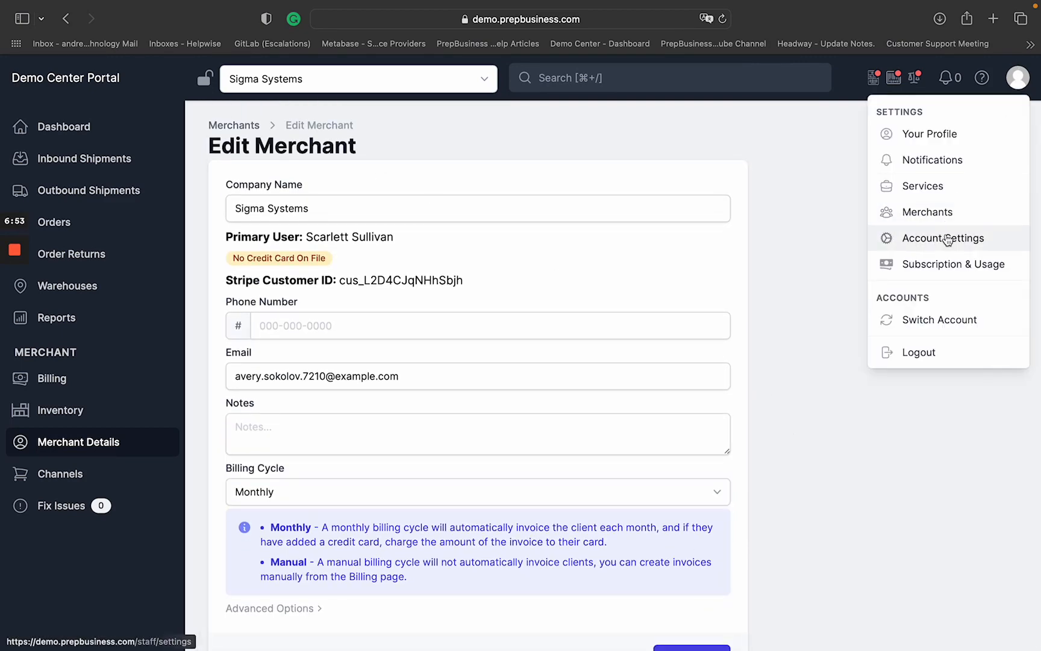
left_click(945, 239)
scroll(810, 438, "down", 8)
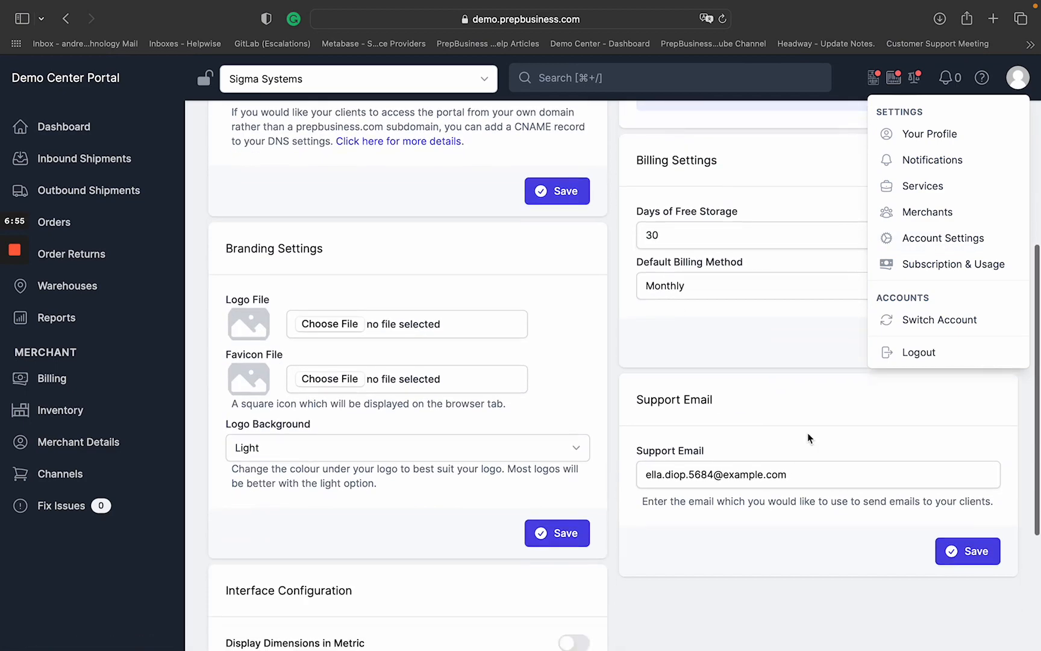
left_click(1002, 101)
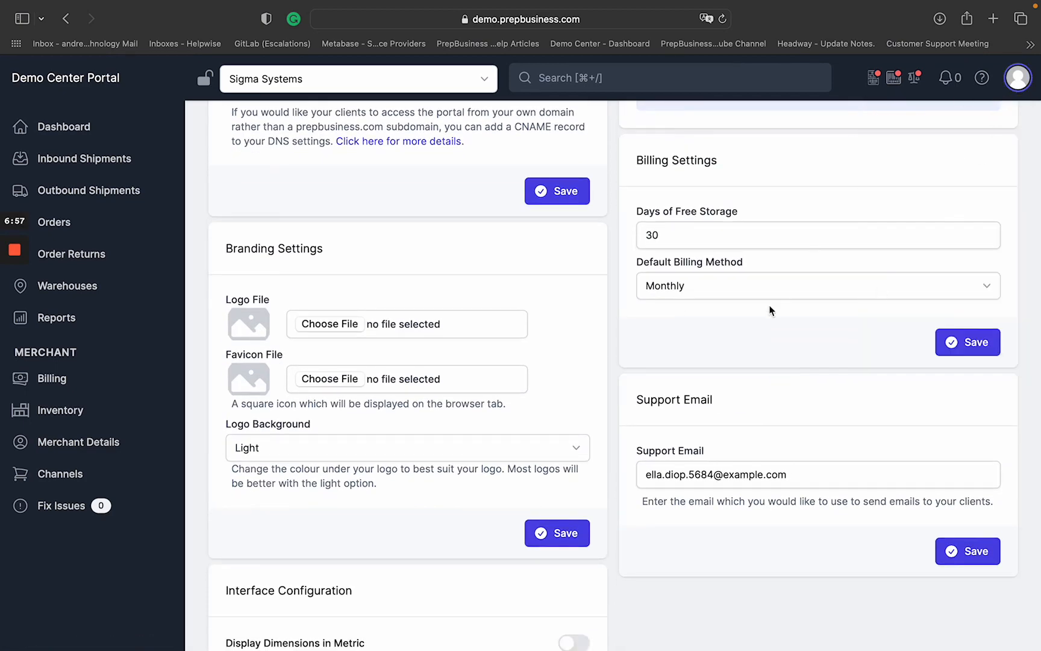
scroll(771, 310, "up", 8)
scroll(696, 493, "down", 2)
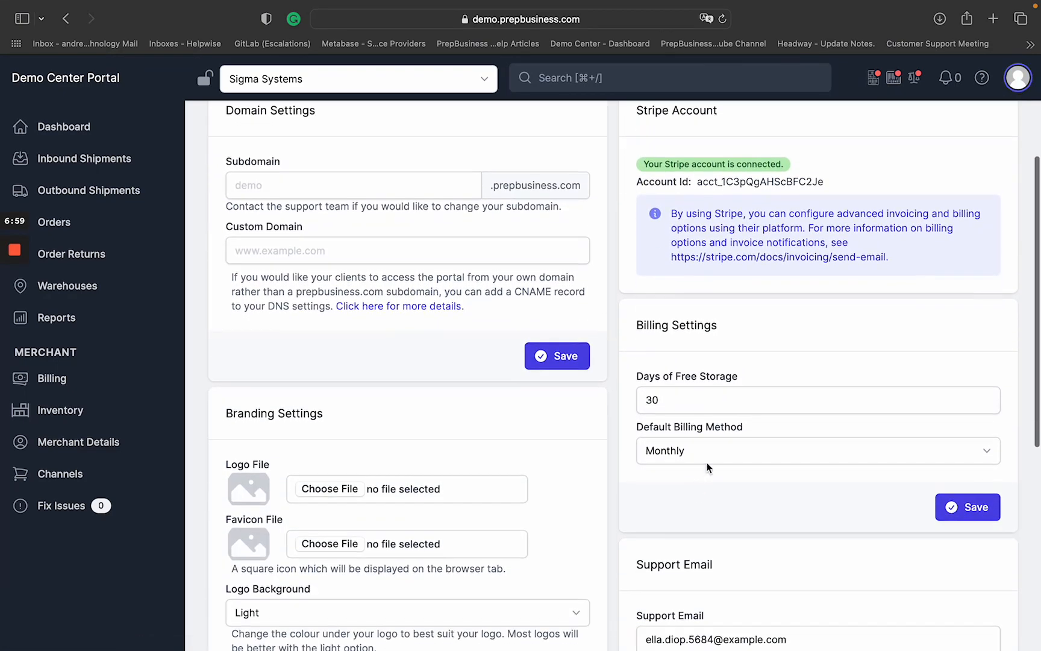
left_click(709, 452)
left_click(711, 453)
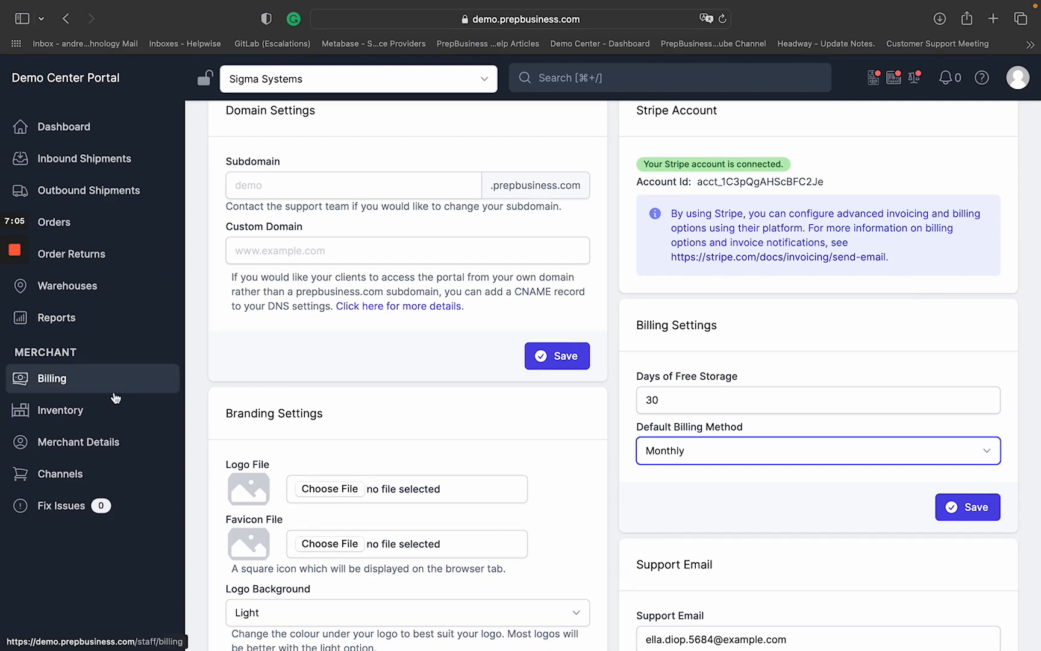
Return to the merchant's details and compare the Monthly and Manual billing cycle options without changing the selection
left_click(119, 453)
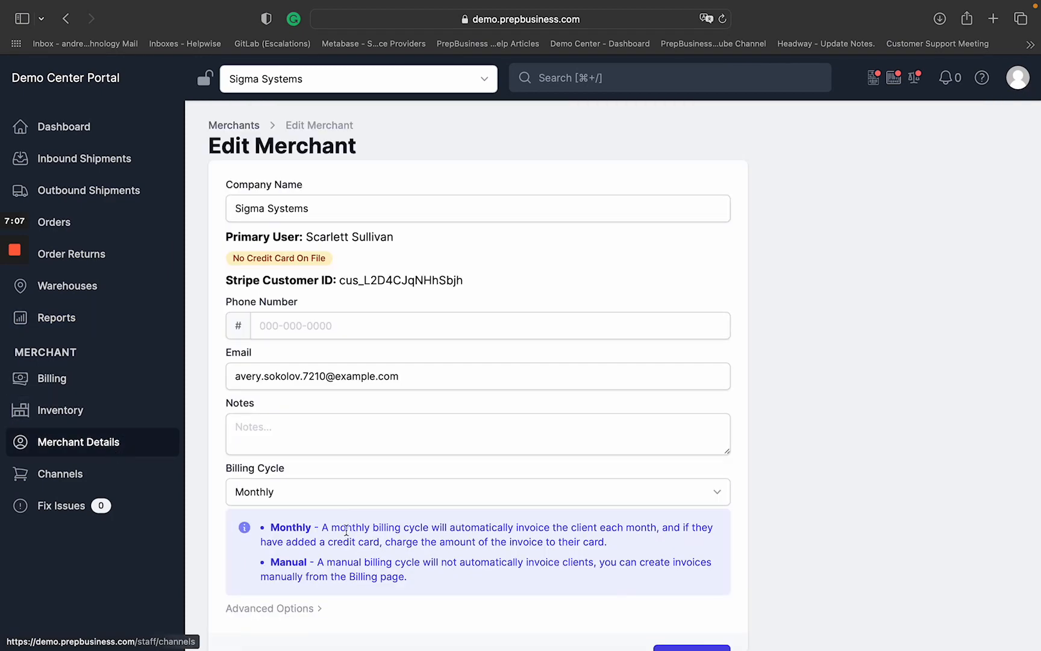
scroll(520, 509, "down", 2)
left_click(305, 447)
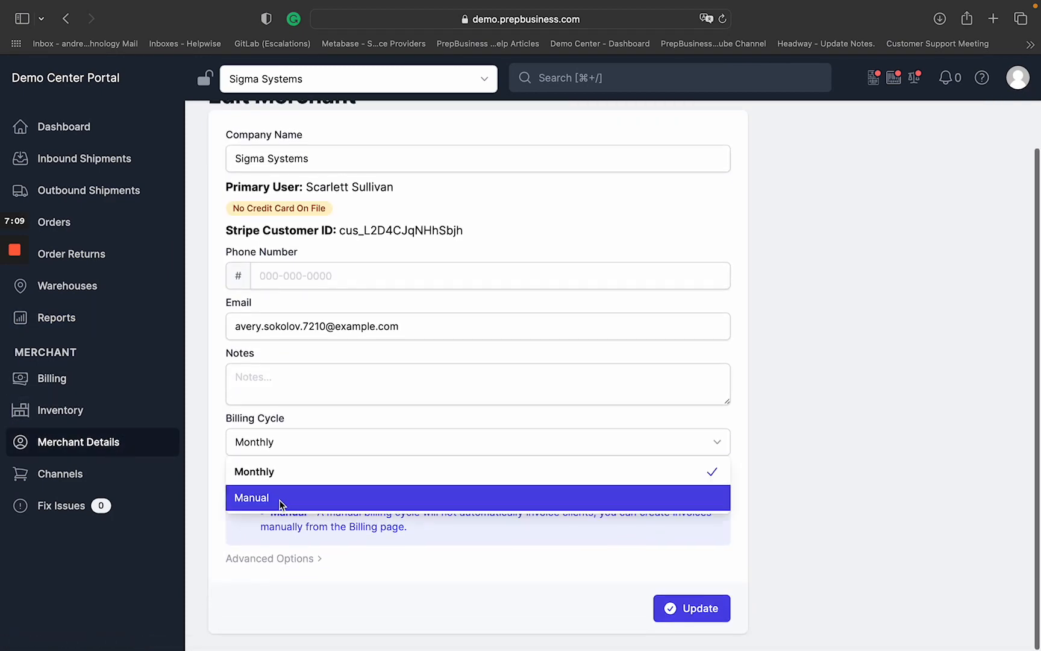
left_click(317, 446)
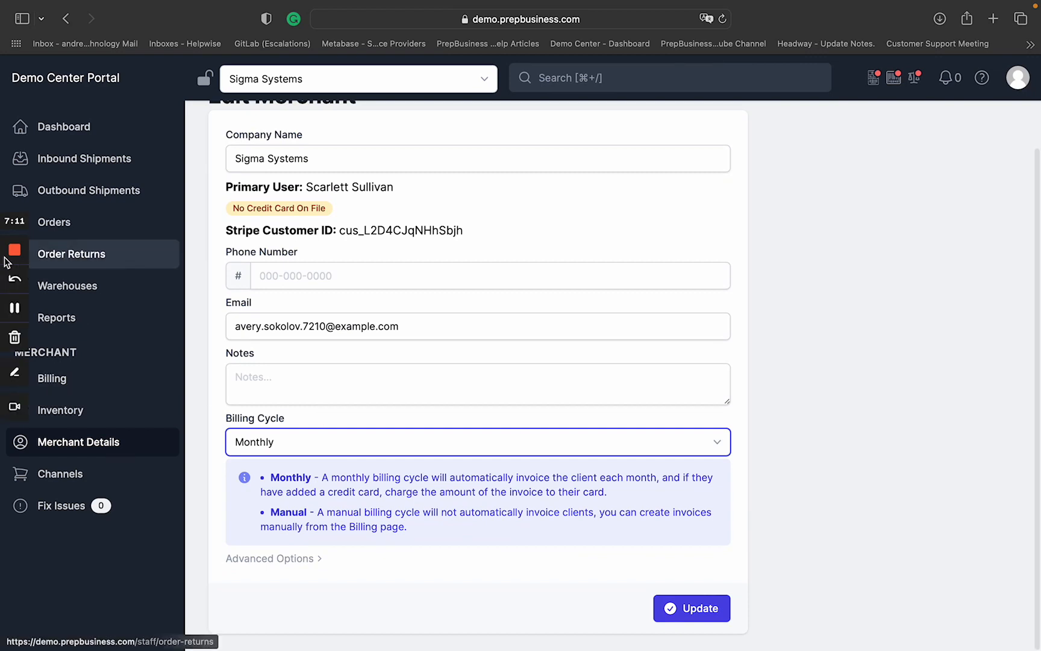
left_click(19, 308)
left_click(18, 308)
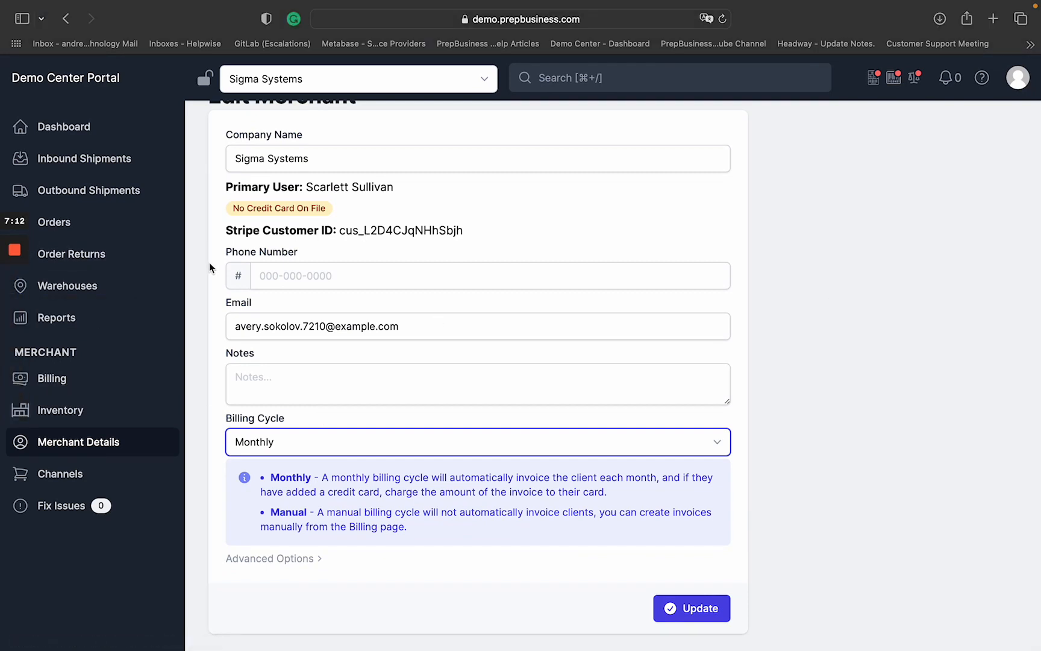
Create a quick adjustment of -20 dollars with the description "Test" in the merchant's billing
left_click(100, 378)
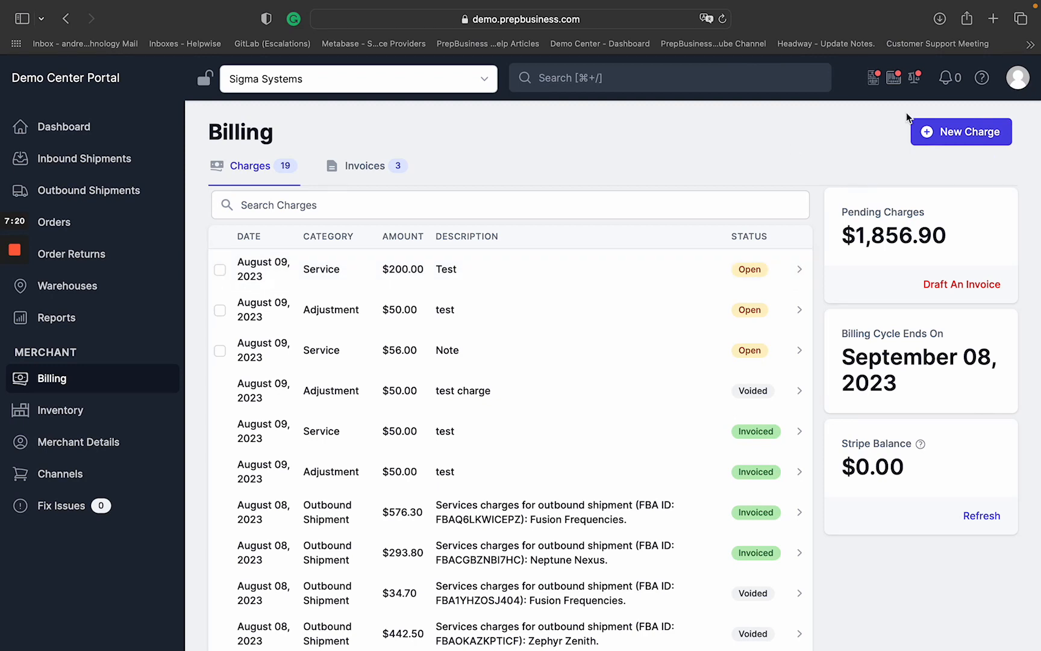
left_click(991, 127)
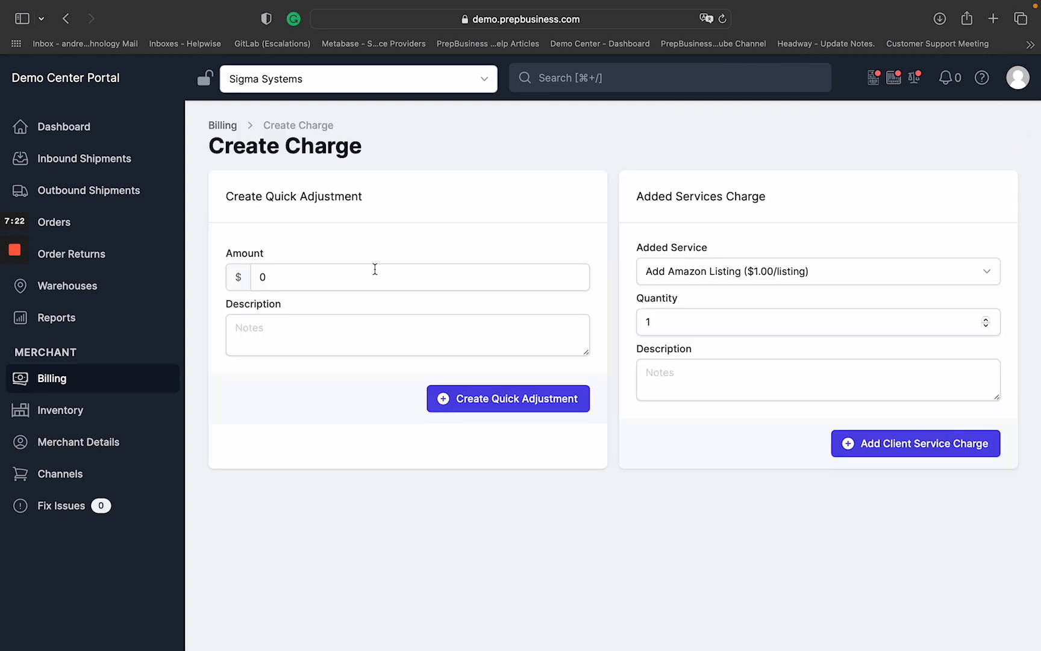
left_click(373, 273)
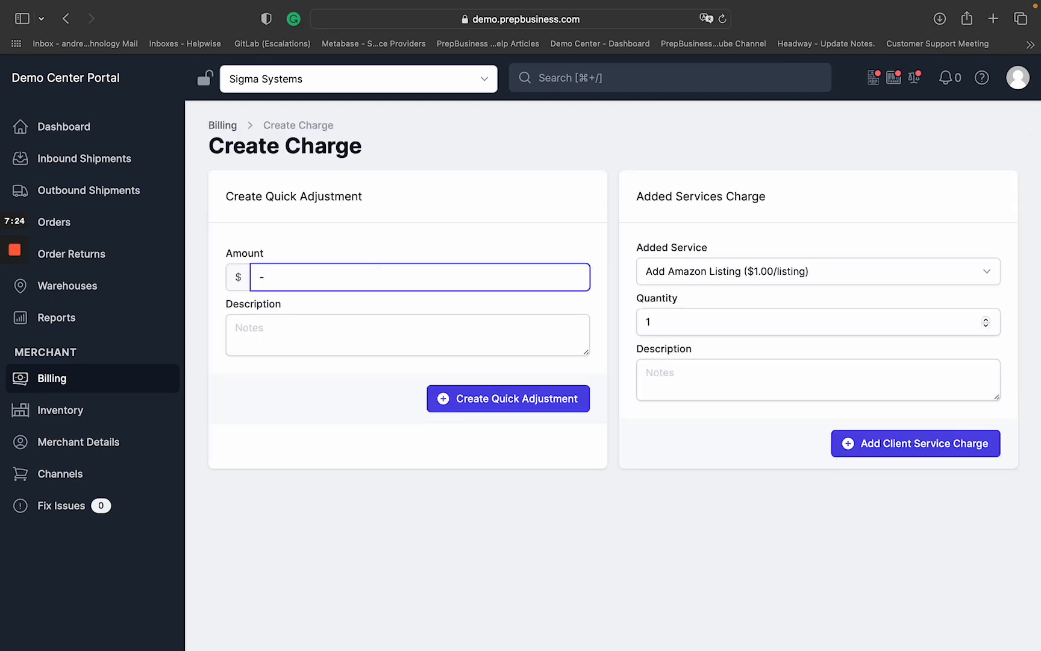
left_click(281, 327)
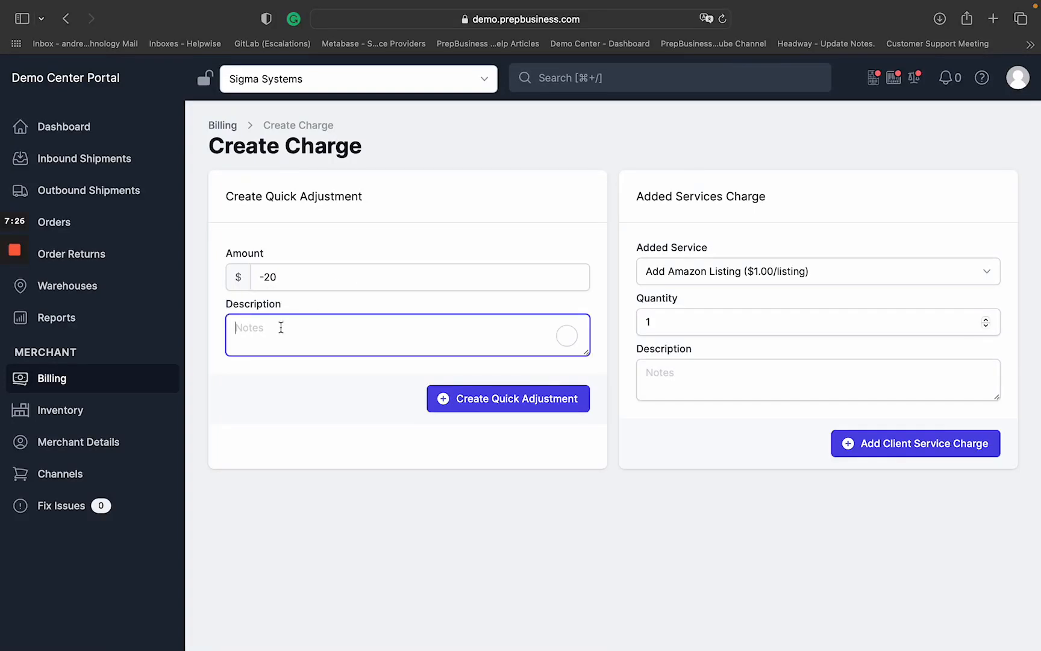
key("ctrl+super+space")
type("T")
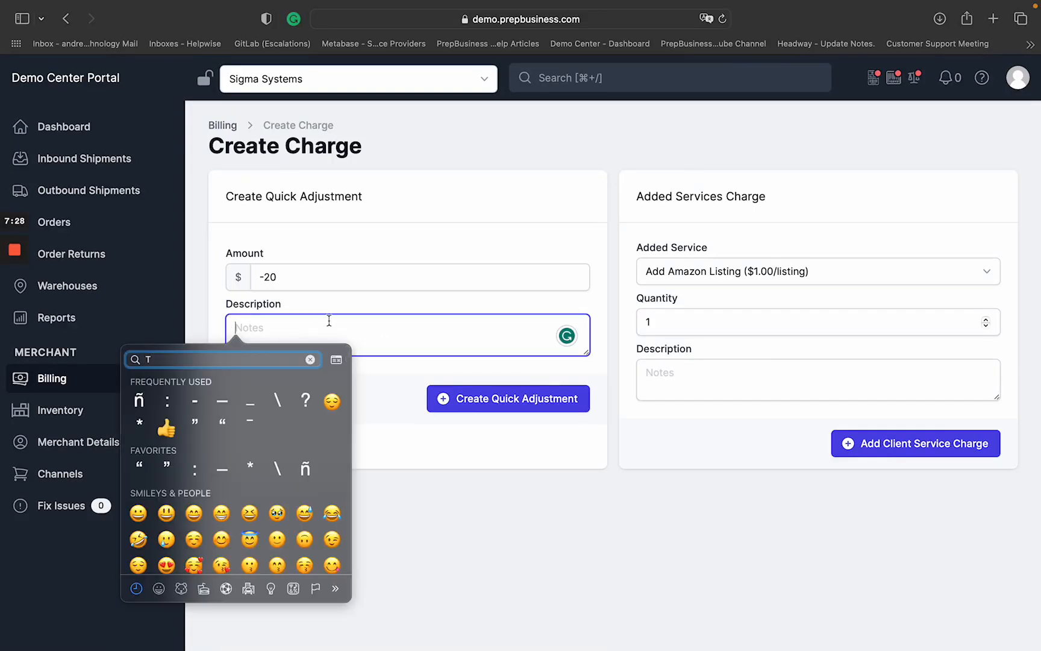
left_click(342, 318)
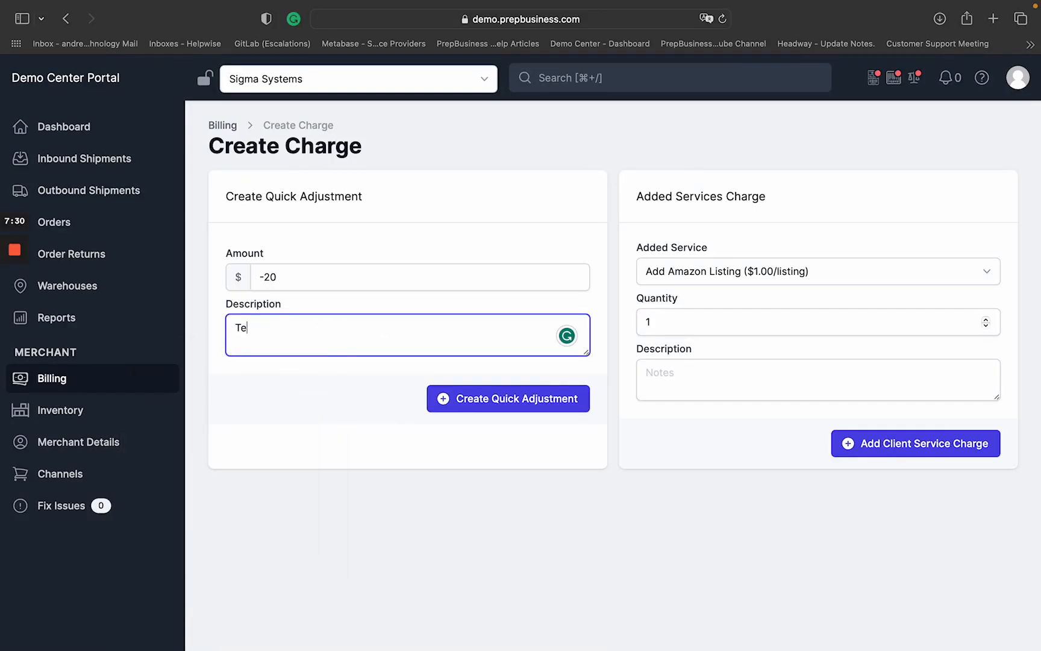
left_click(529, 404)
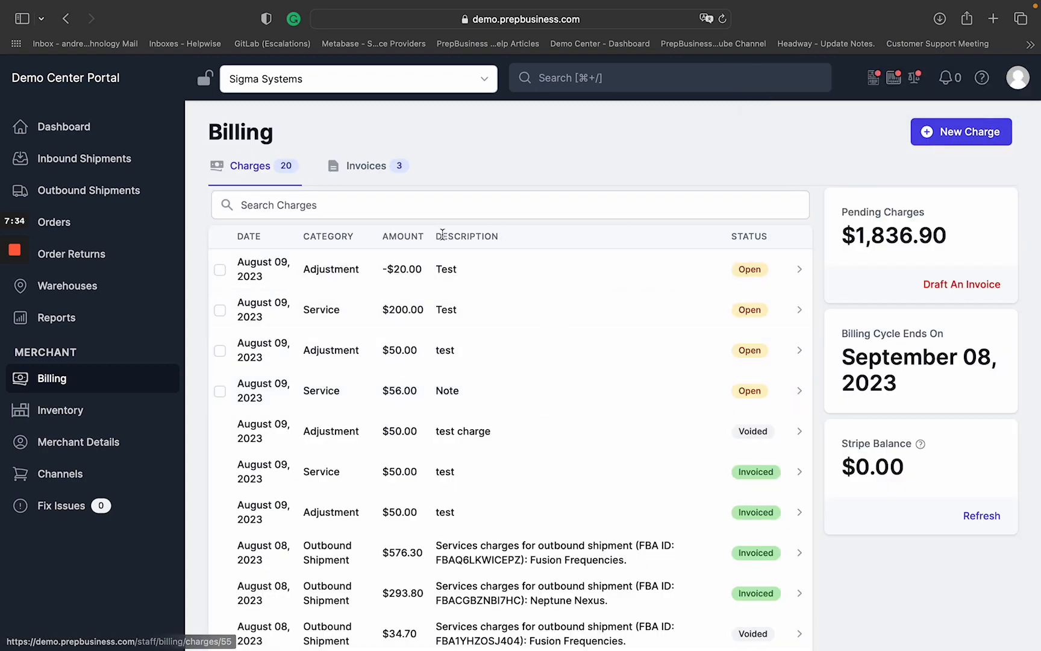
Examine the charge details of the $200.00 service charge and the new negative adjustment, and return to the merchant's charges
left_click(406, 297)
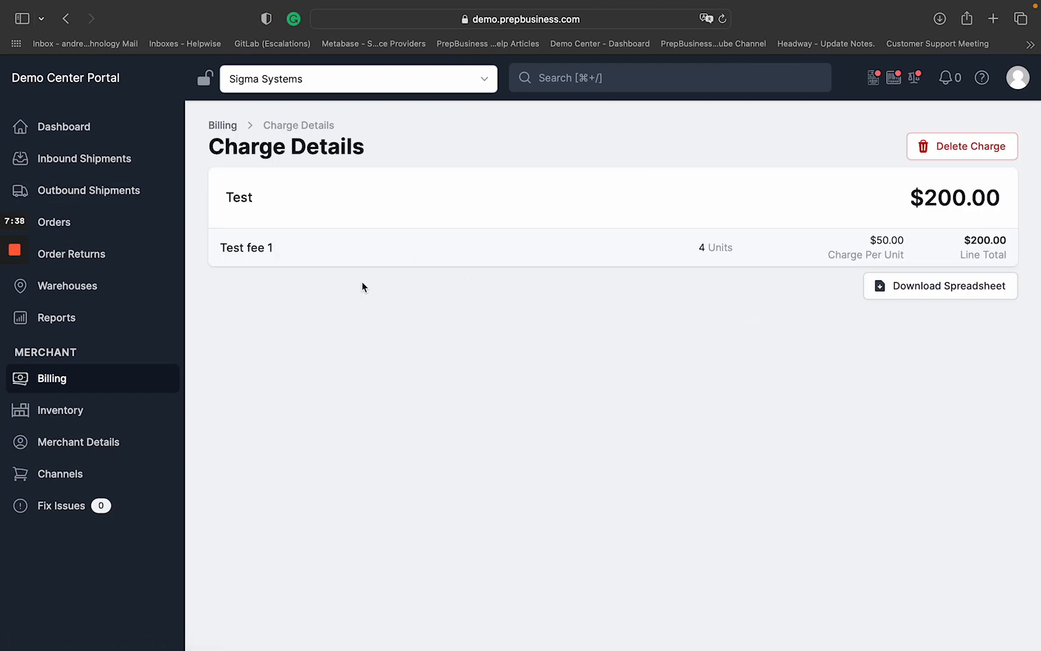
scroll(417, 401, "left", 3)
left_click(408, 281)
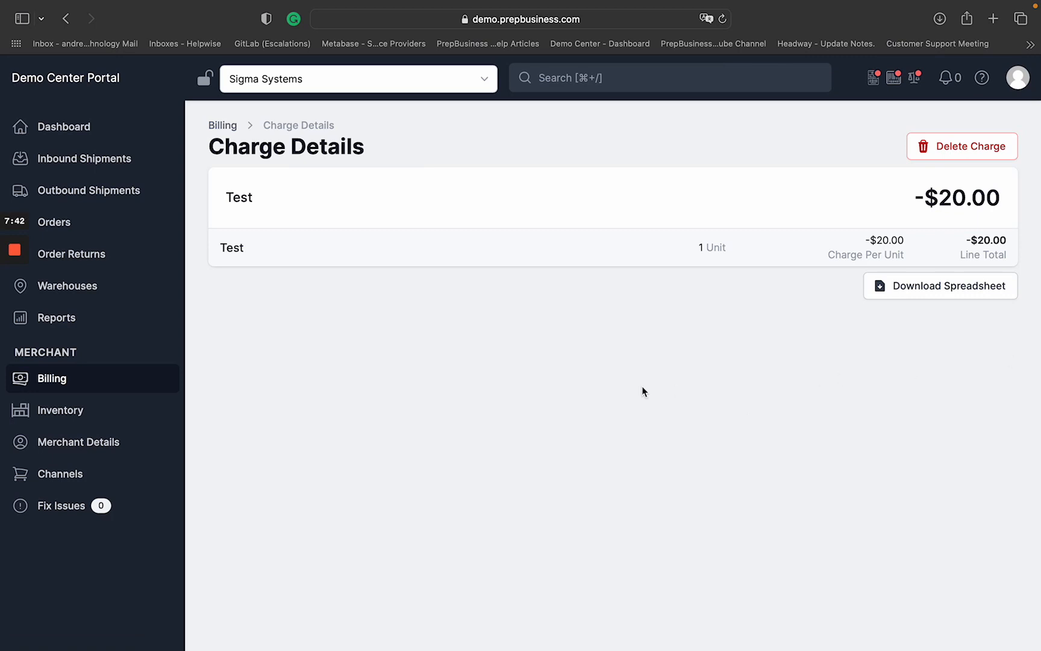
left_click(227, 126)
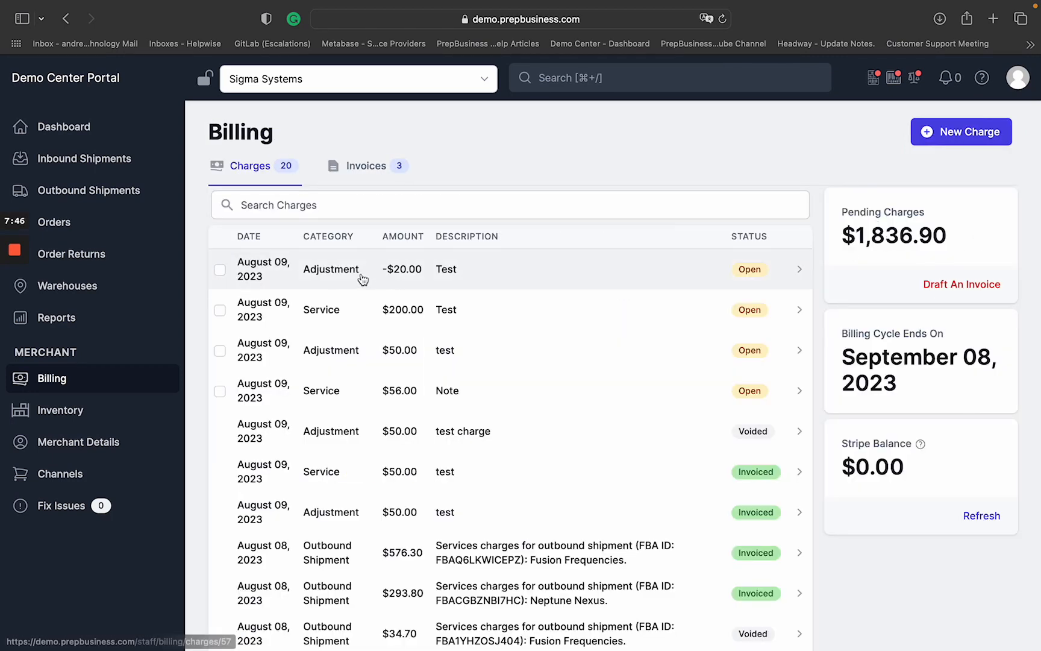
left_click(391, 270)
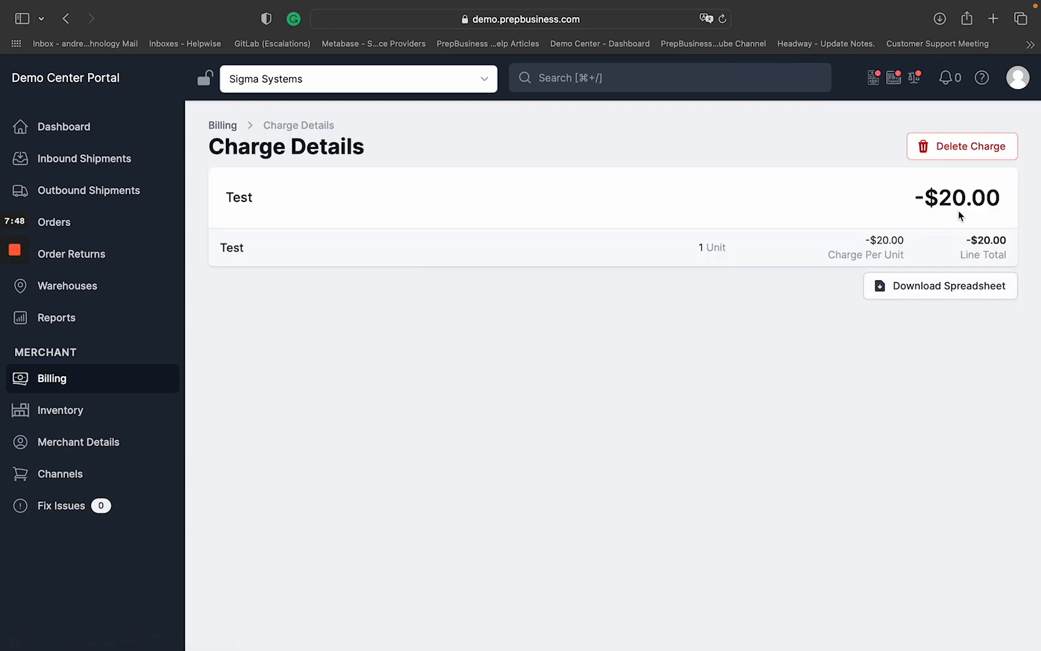
left_click(217, 125)
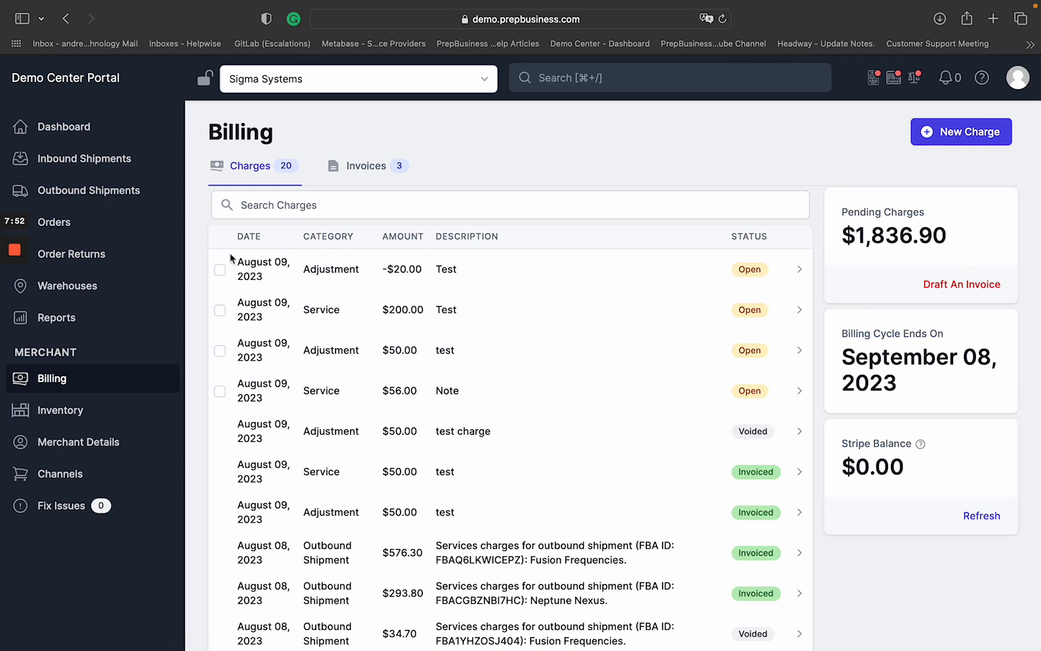
Draft an invoice containing only the -$20.00 Test adjustment and confirm it
left_click(220, 269)
left_click(808, 131)
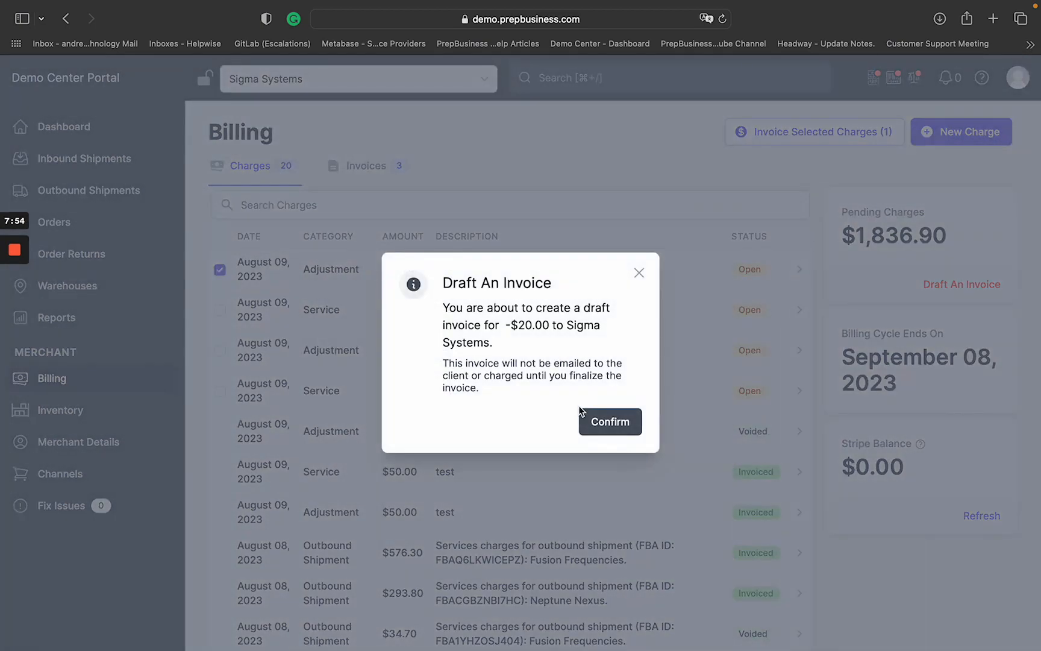
left_click(595, 416)
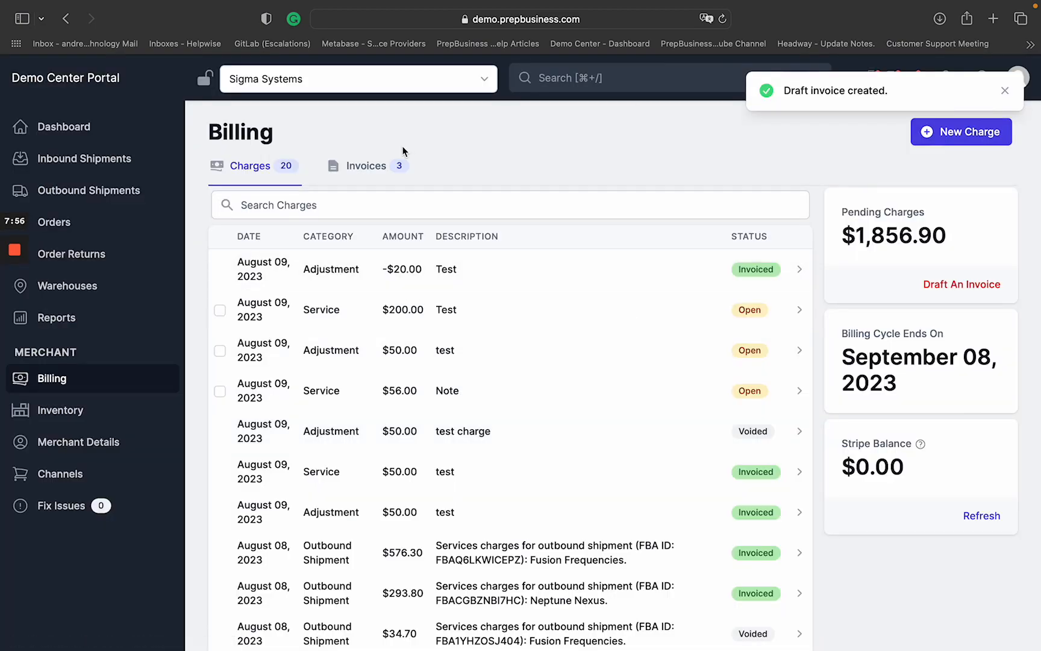
Finalize and lock the new draft invoice for the negative adjustment in the merchant's invoices
left_click(397, 164)
left_click(732, 225)
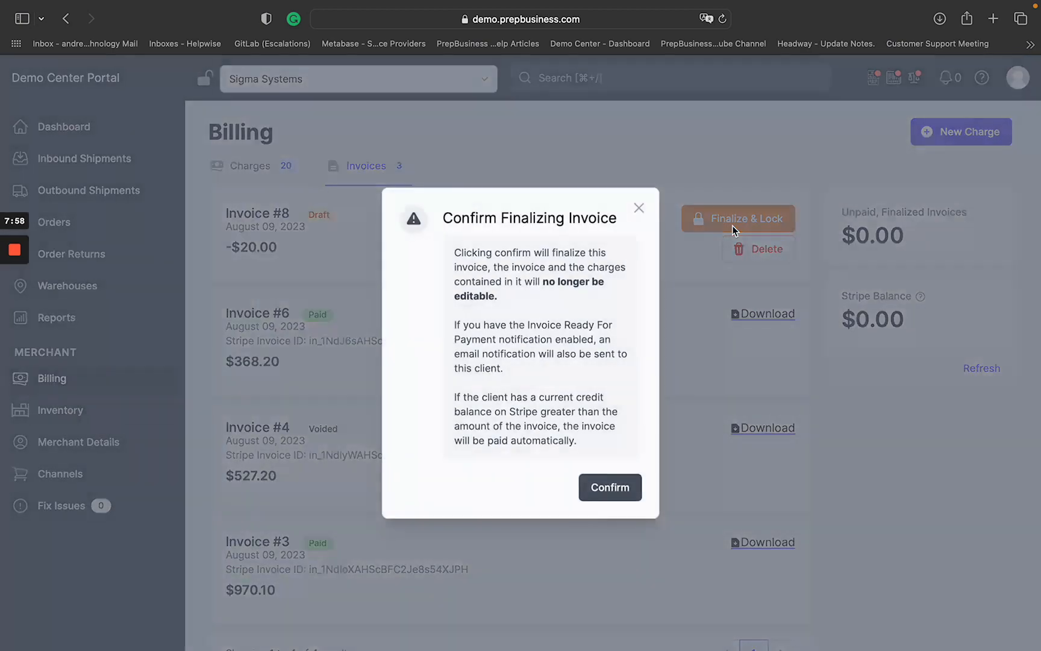
left_click(612, 488)
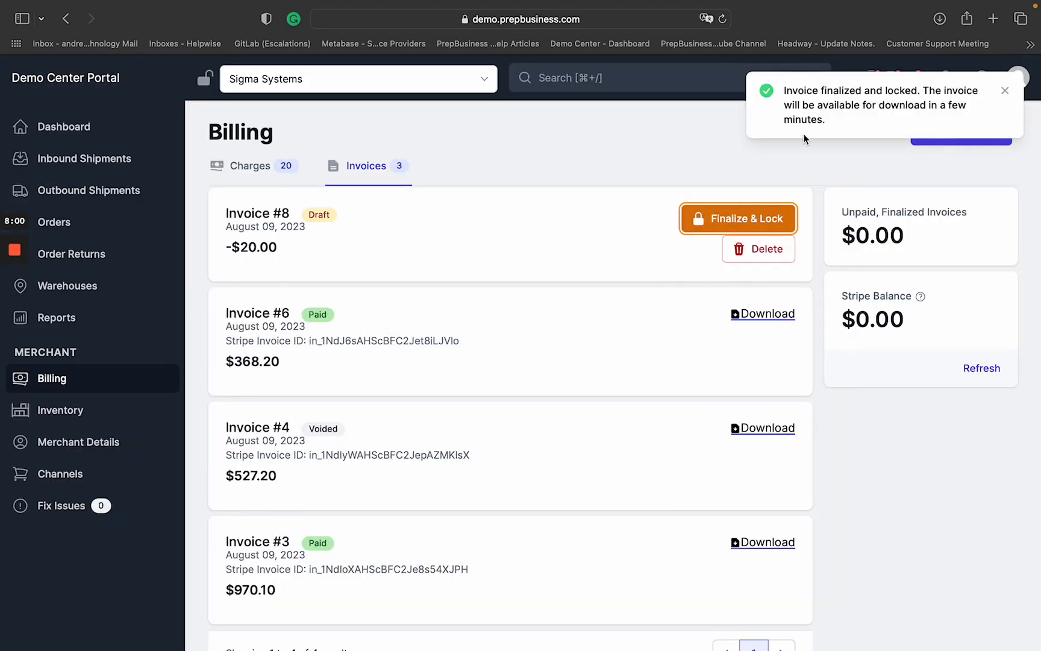
Check the merchant's charges, visit the dashboard, and reload the billing page to check the updated Stripe balance
left_click(250, 165)
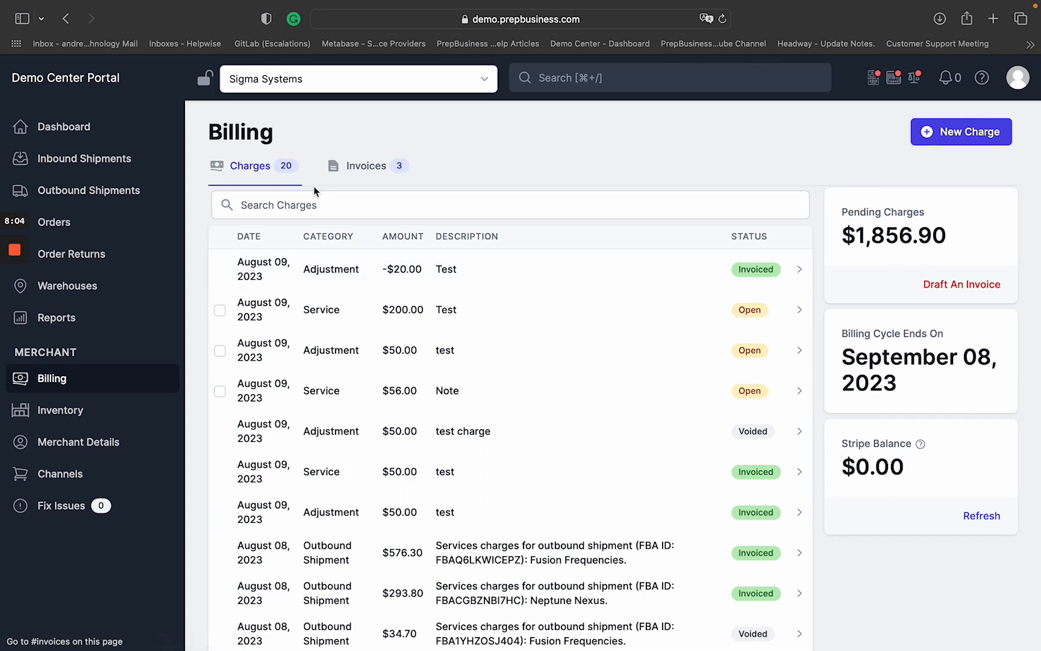
mouse_move(18, 323)
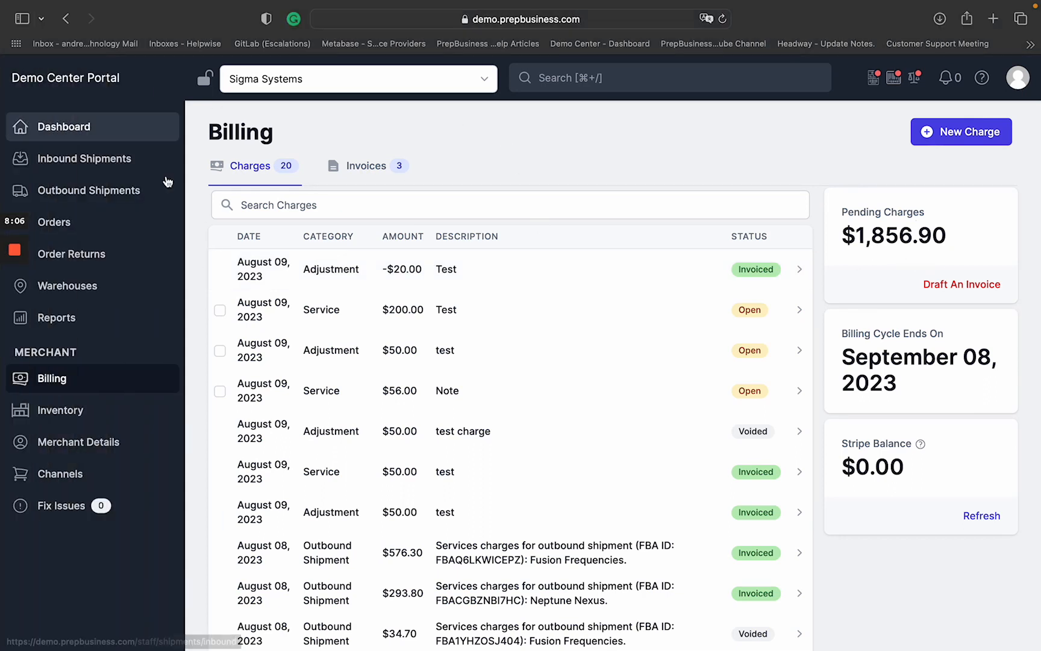
left_click(90, 132)
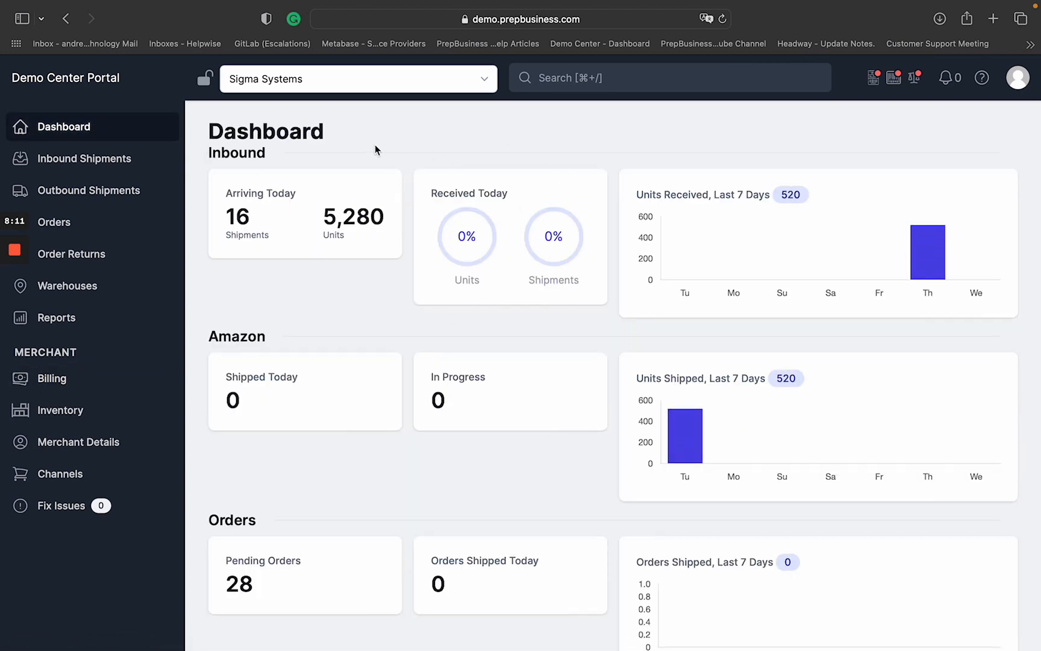
left_click(91, 385)
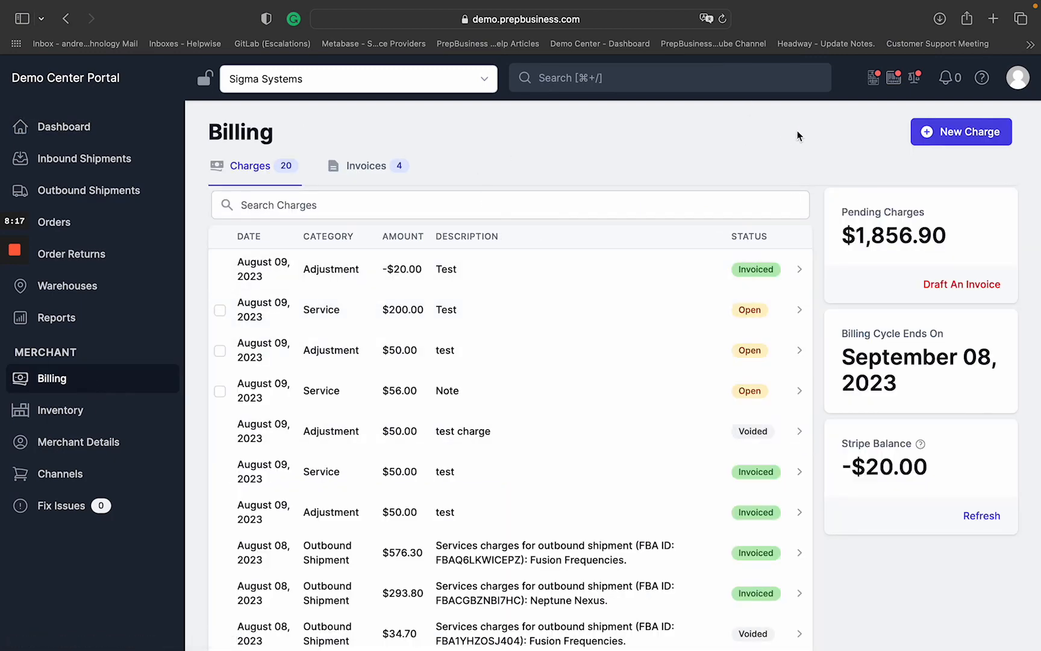
View the account-wide basic settings, including the Stripe account and billing settings
left_click(1018, 83)
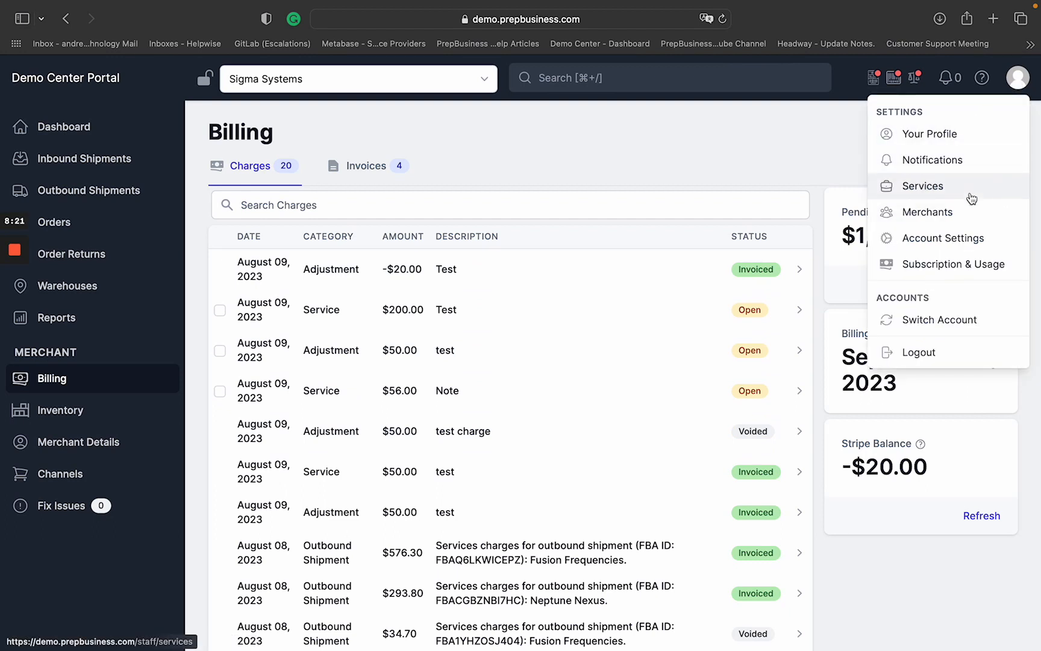
left_click(953, 241)
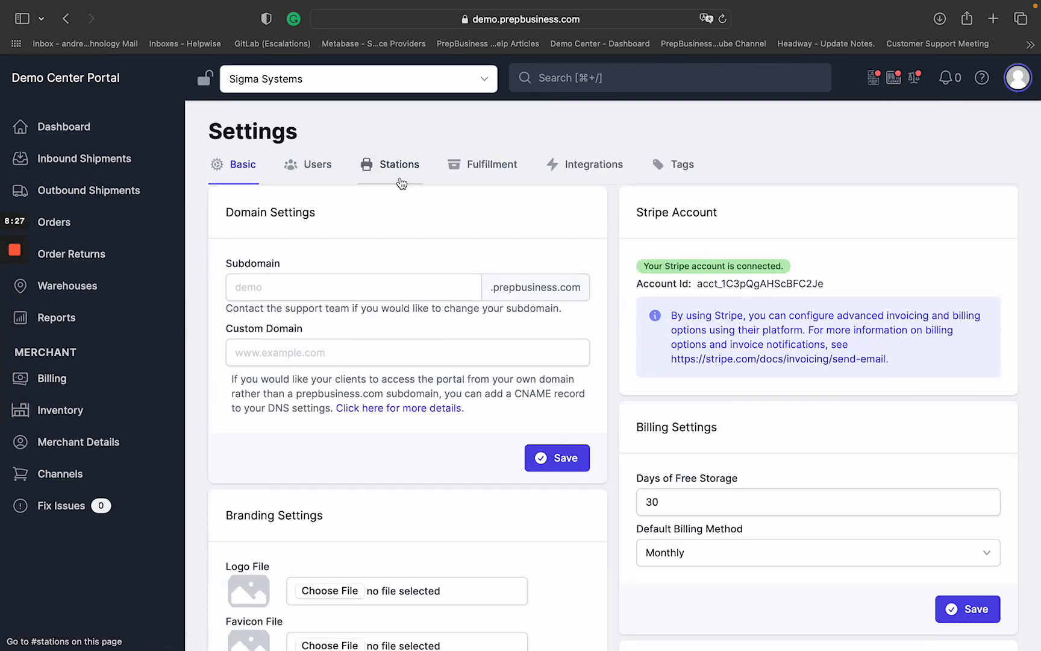
mouse_move(22, 258)
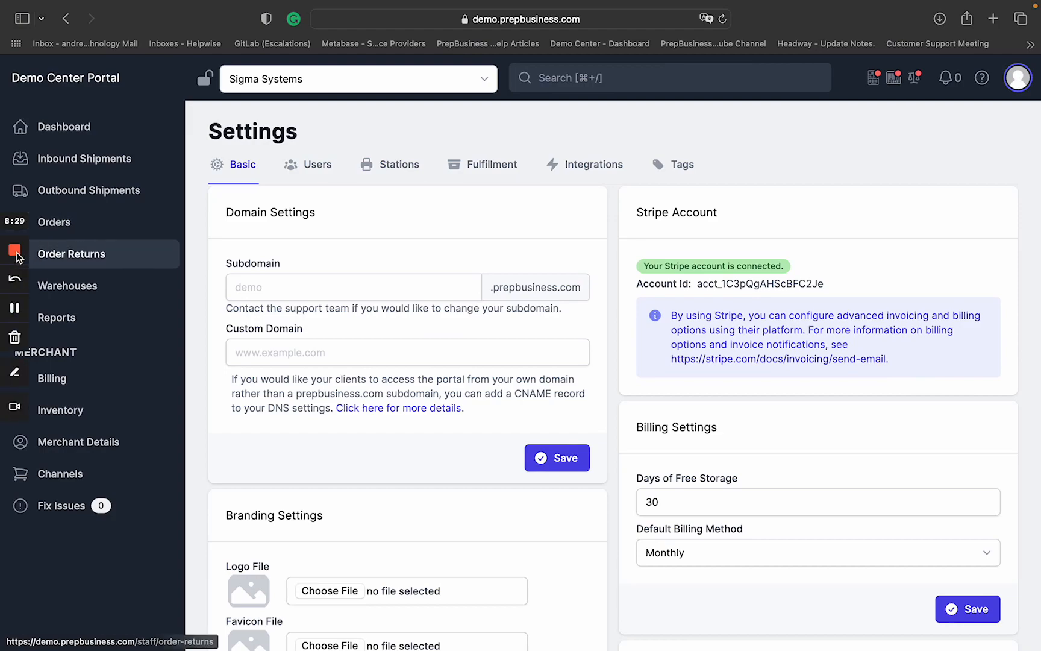